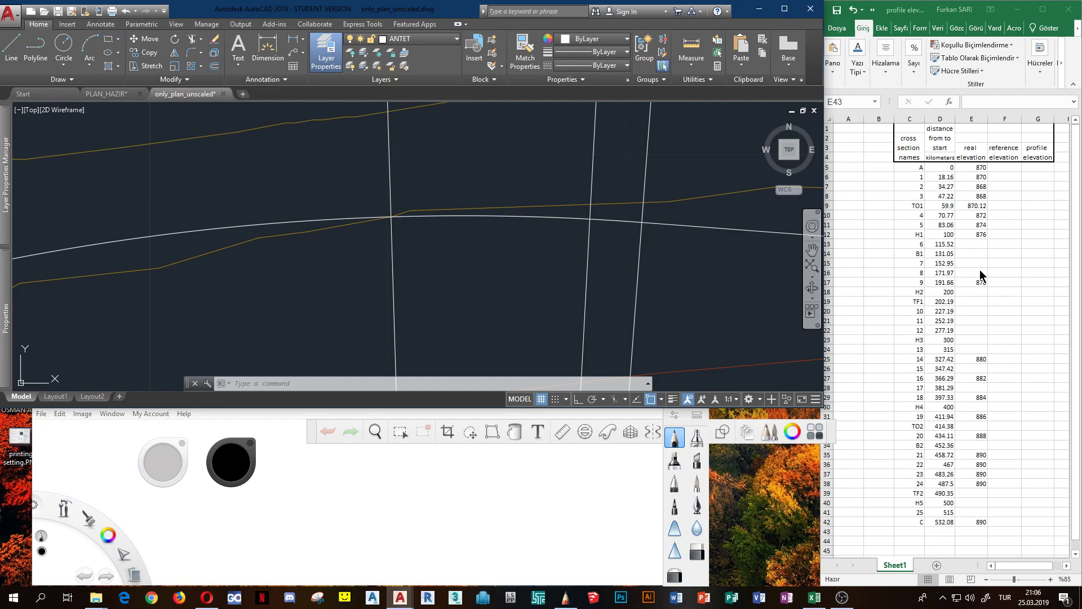
Examine where the road curve crosses cross-sections h1 to 9, focusing on how cross-section 6 falls between neighbouring contours.
scroll(983, 443, "down", 2)
scroll(992, 359, "up", 2)
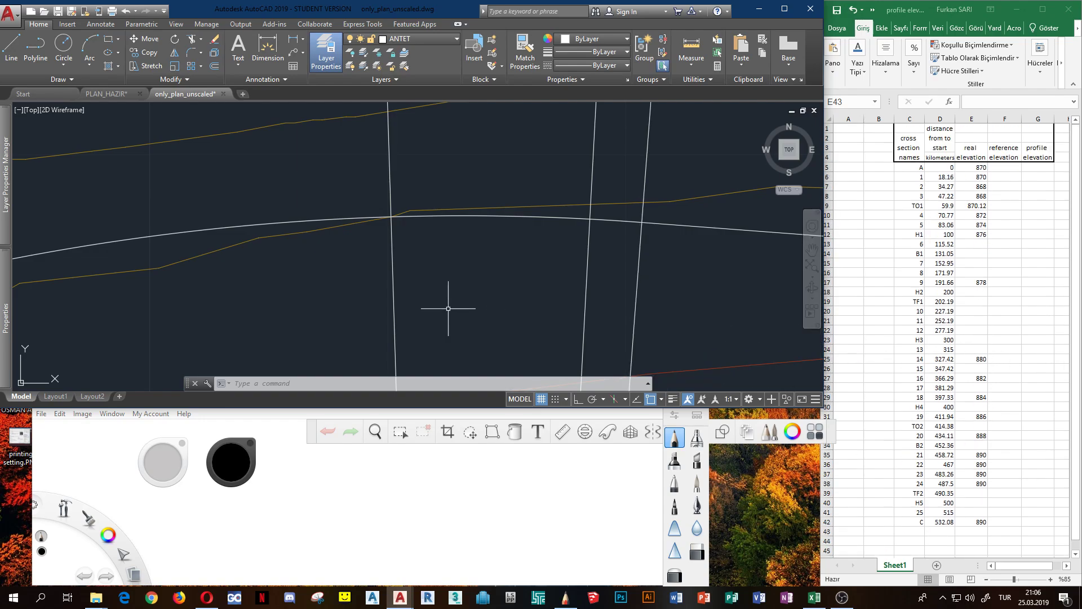
scroll(510, 281, "down", 3)
middle_click_drag(519, 292, 653, 218)
scroll(652, 219, "down", 3)
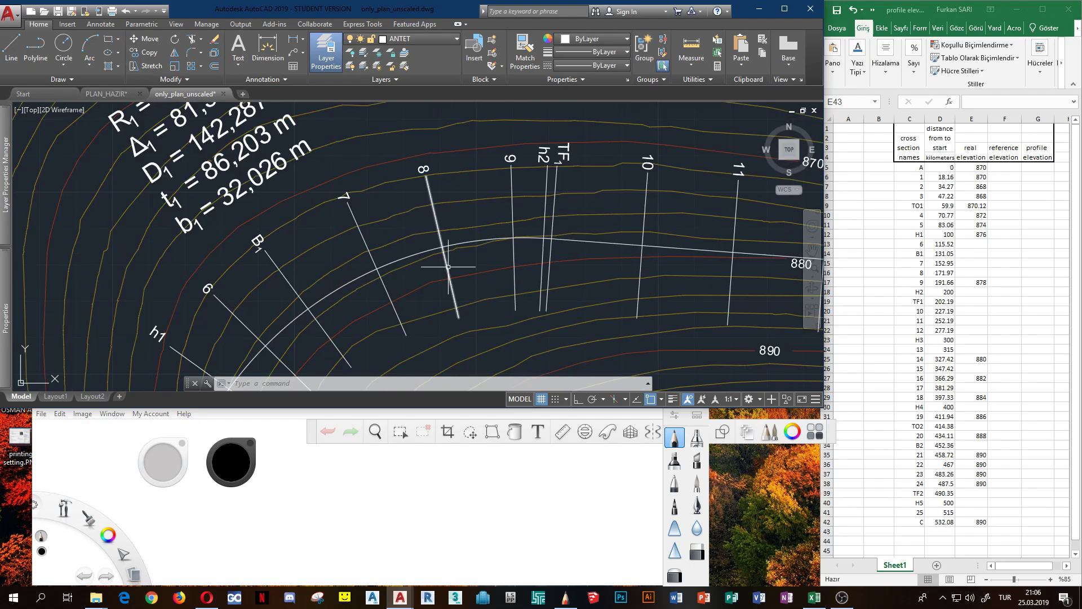
middle_click_drag(394, 383, 495, 181)
scroll(328, 284, "up", 3)
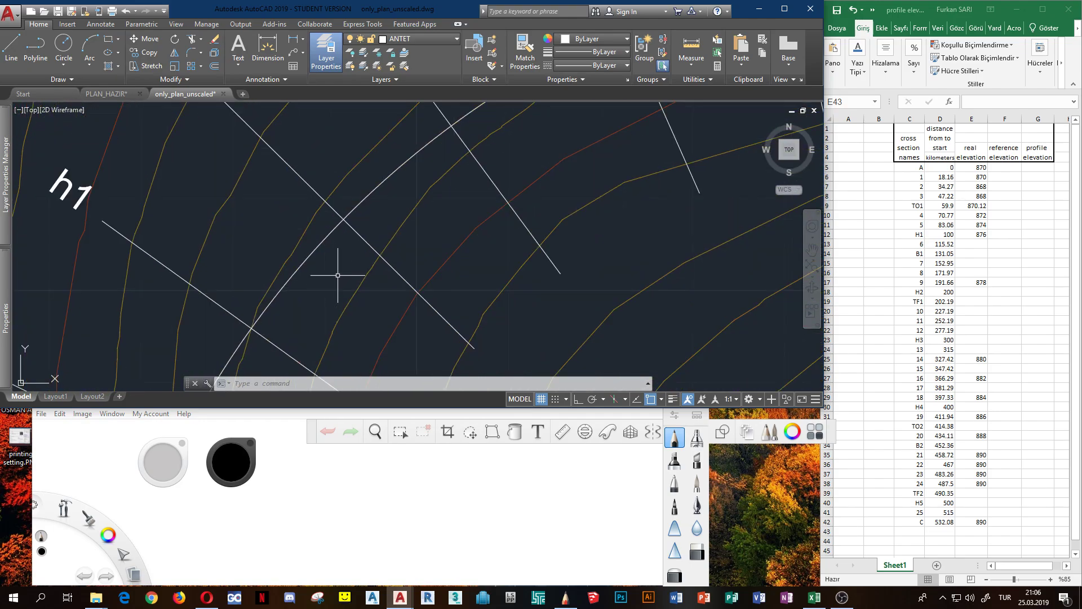
scroll(322, 276, "down", 4)
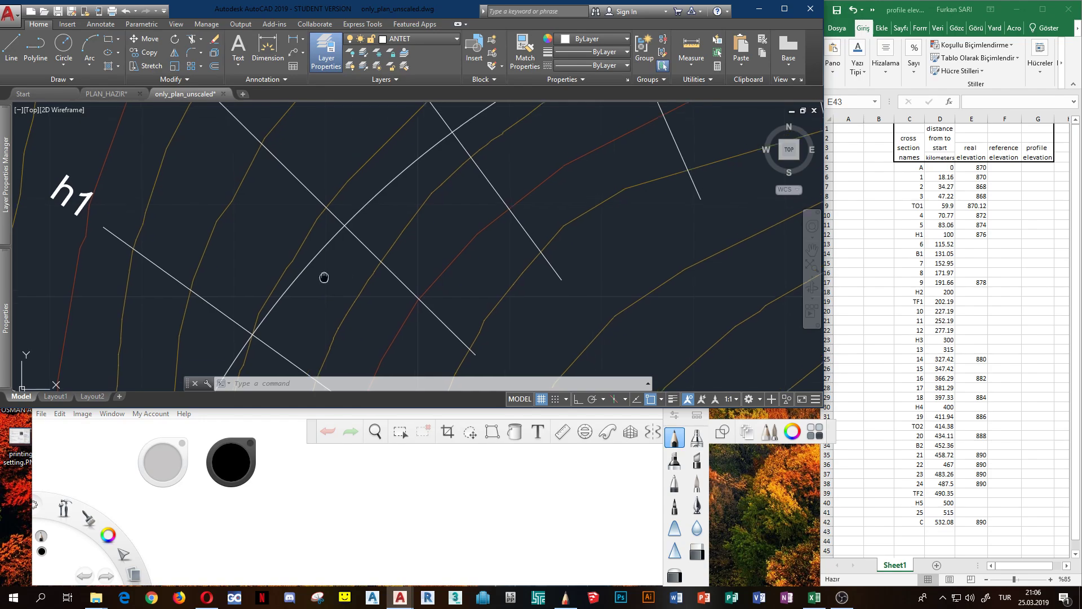
scroll(381, 252, "up", 3)
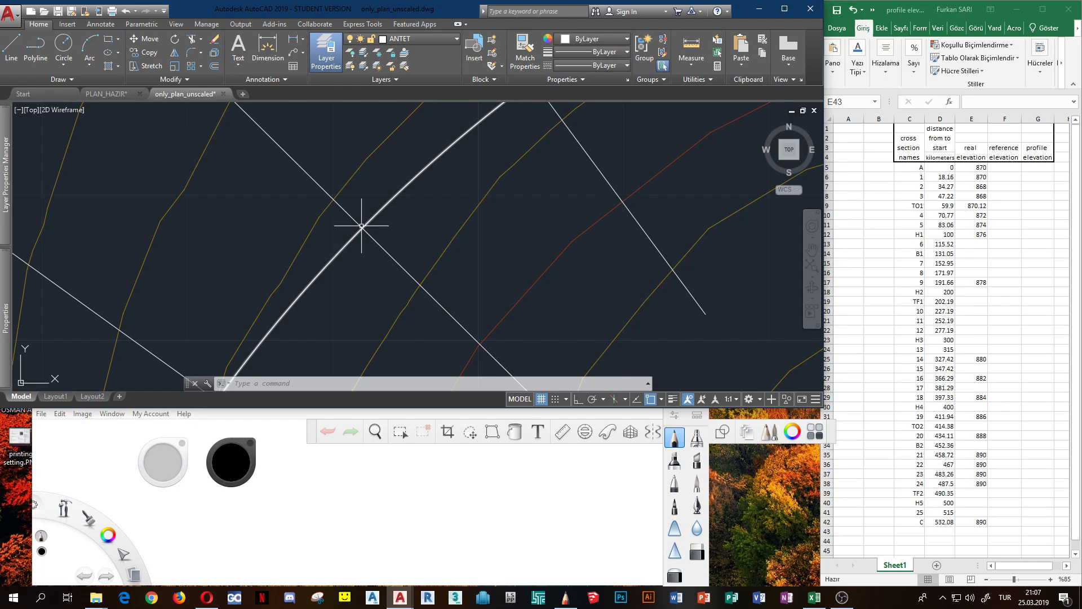
scroll(389, 236, "down", 3)
scroll(381, 251, "down", 4)
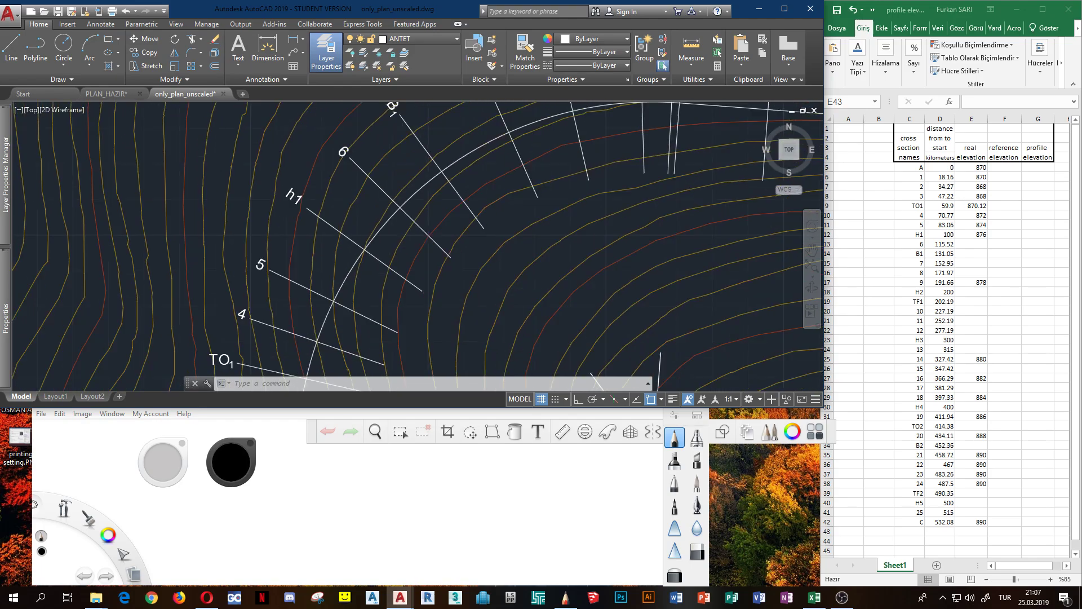
scroll(402, 151, "up", 3)
mouse_move(403, 151)
middle_mouse_down()
mouse_move(389, 139)
mouse_move(370, 260)
middle_mouse_up()
Highlight the red index contour near cross-section h1, compare it with the contours around cross-section 6, and clear the selection.
left_click(366, 226)
scroll(381, 219, "up", 2)
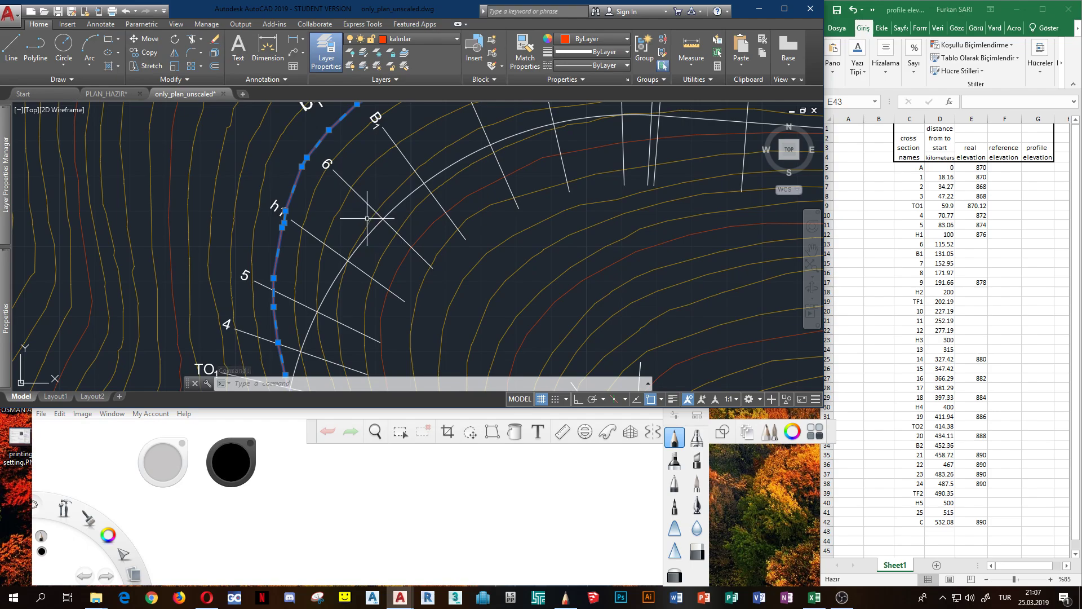
mouse_move(388, 249)
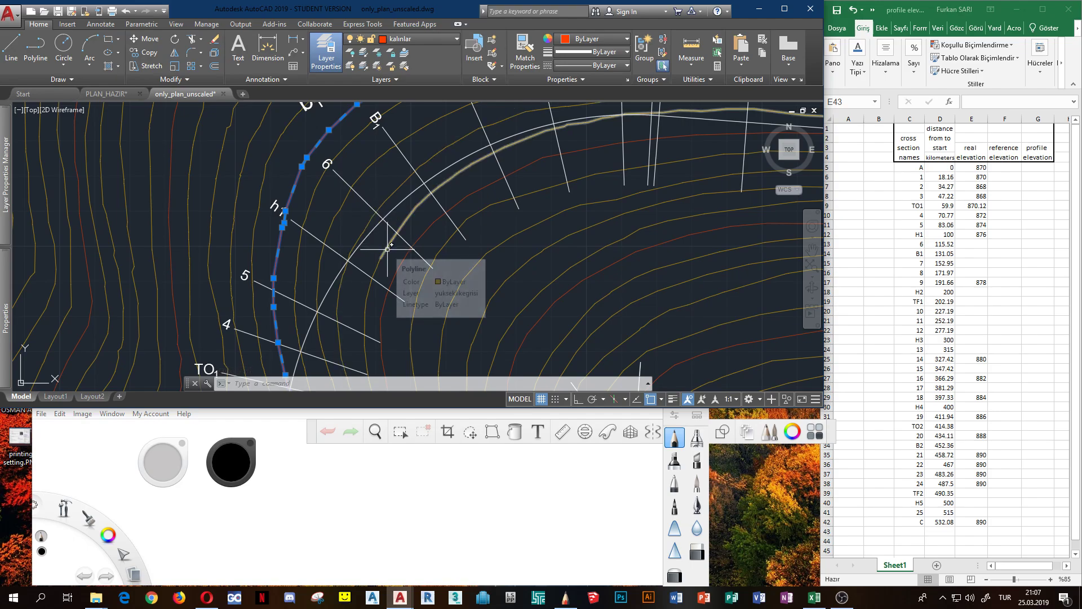
scroll(388, 249, "up", 4)
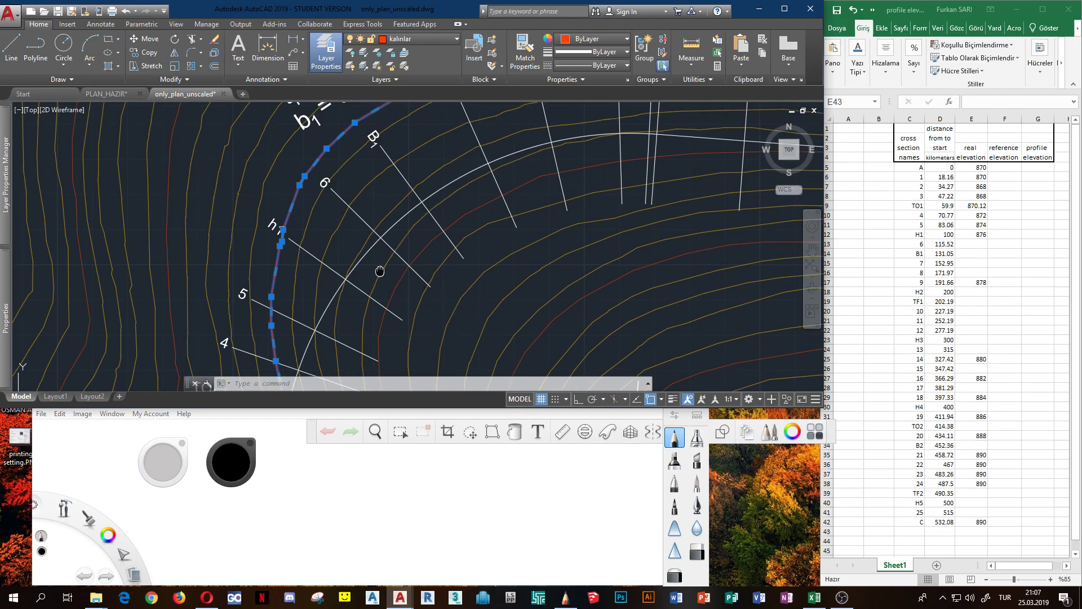
key("Escape")
key("Escape")
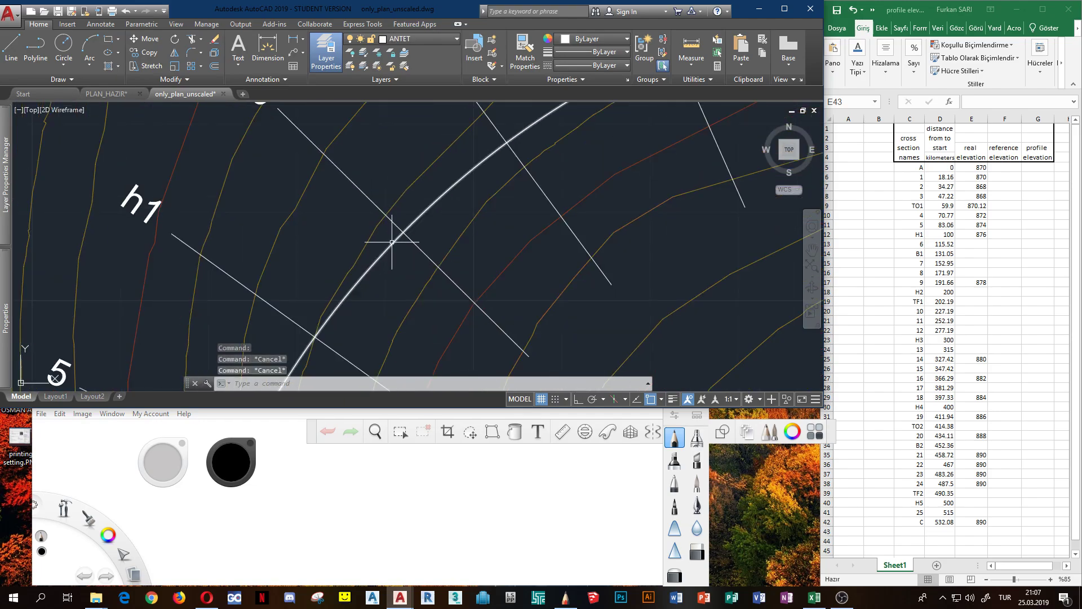
key("Escape")
scroll(399, 248, "down", 1)
scroll(398, 260, "up", 1)
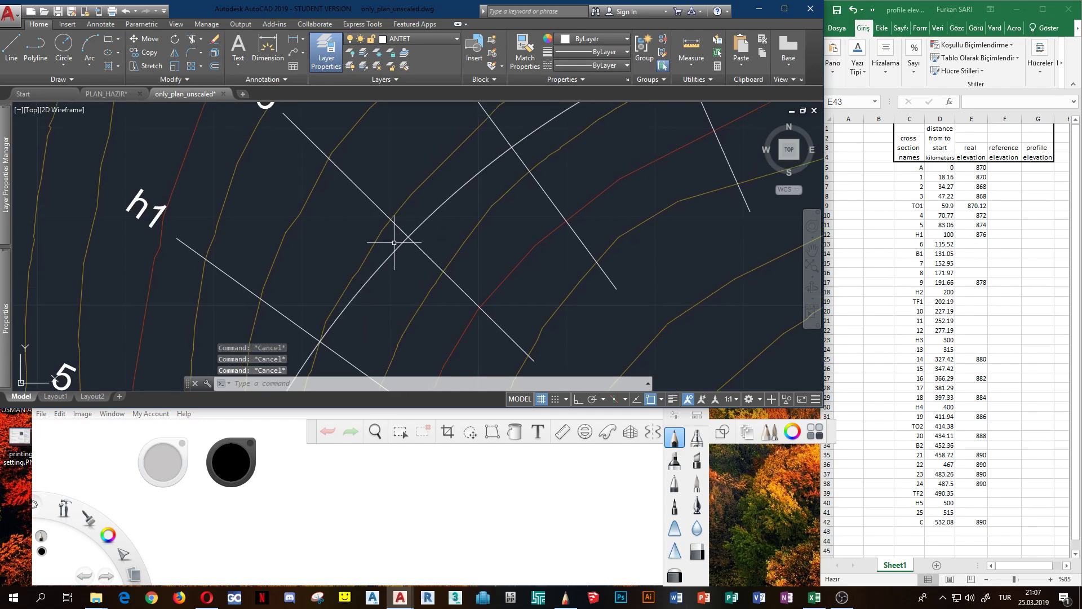
Draw two lines along cross-section 6 from the road curve to the adjacent contours, about 2.8 and 5.6 long, and check their lengths.
type("l")
key("Return")
left_click(386, 257)
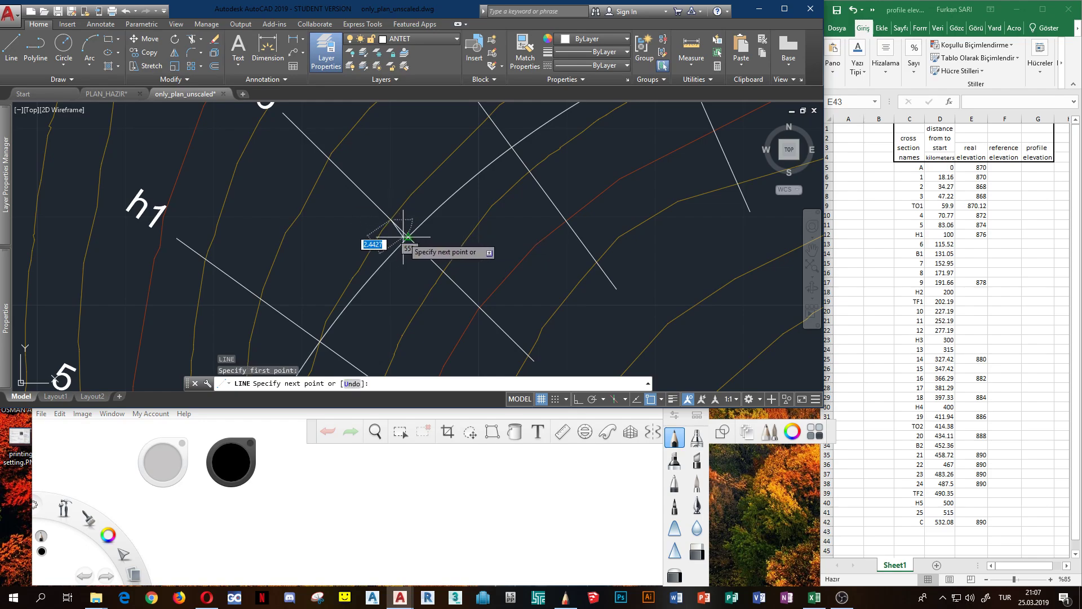
key("Escape")
key("Return")
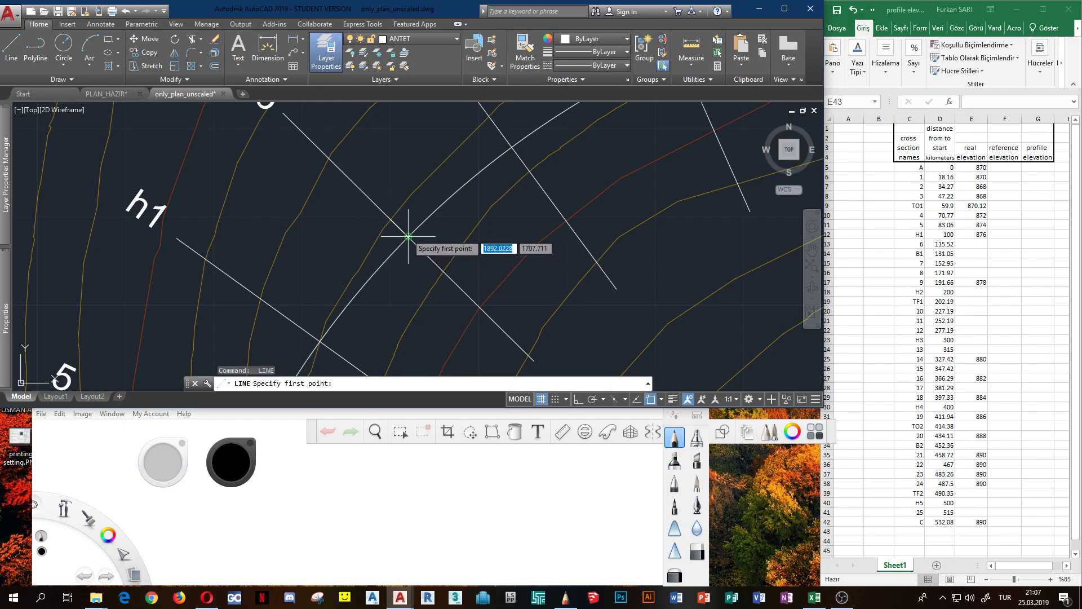
left_click(408, 237)
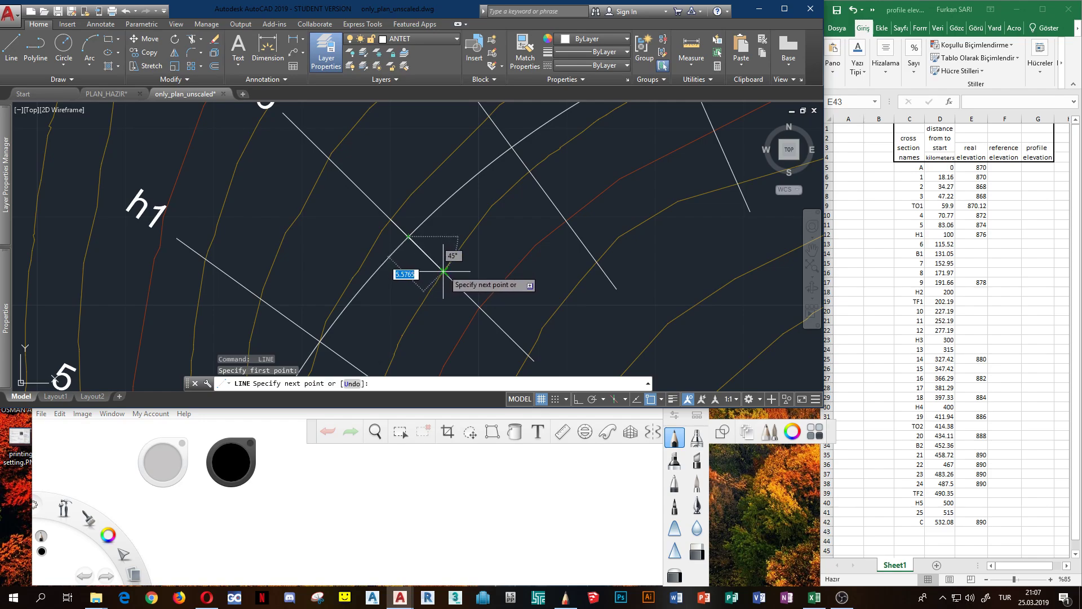
key("Escape")
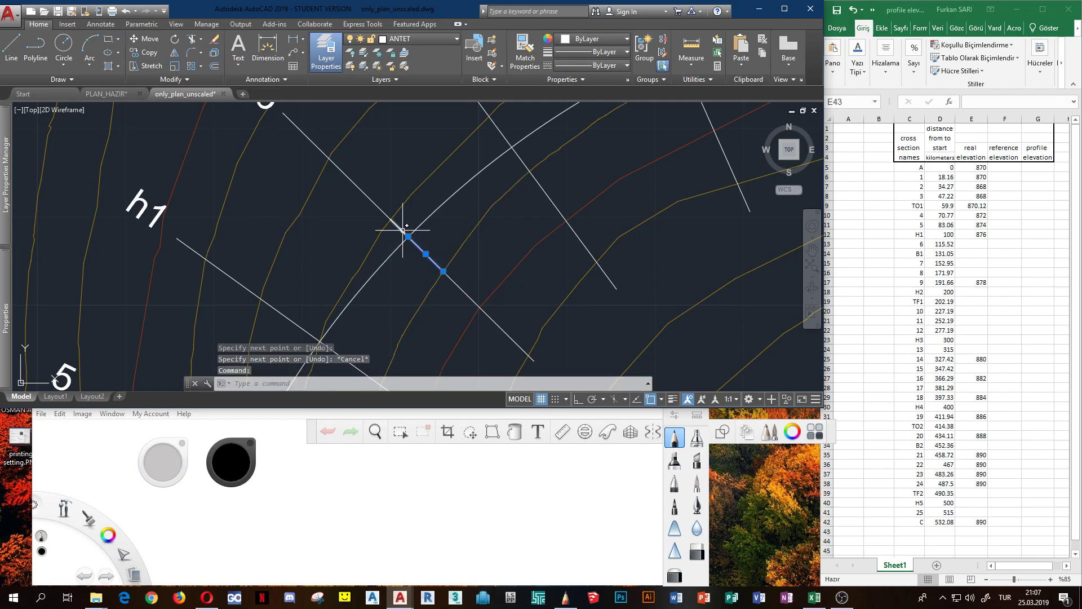
left_click(408, 235)
mouse_move(408, 235)
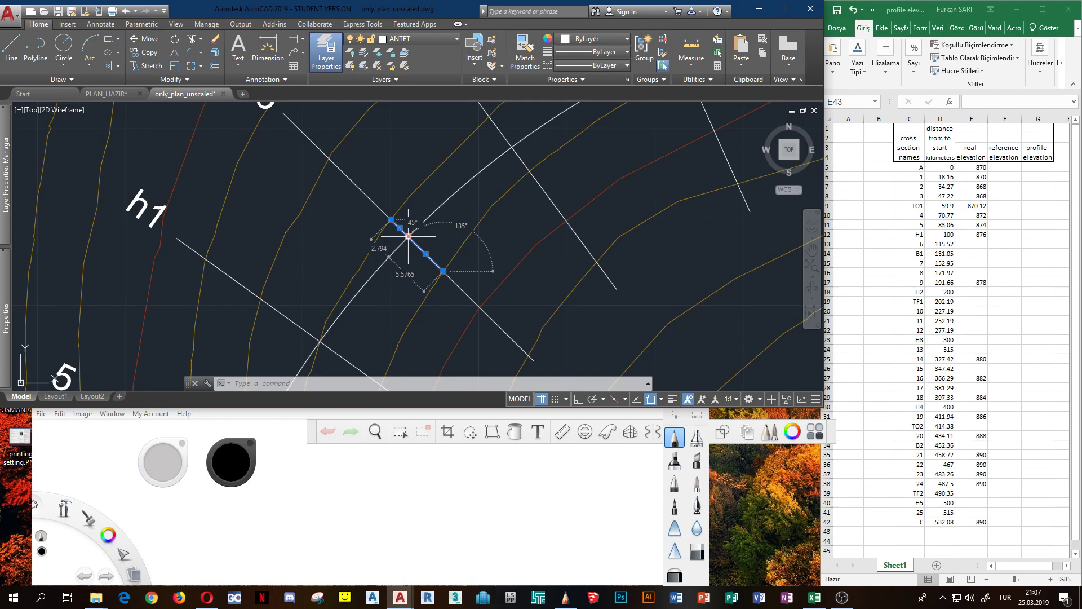
Switch to SketchBook and handwrite the fraction 2,8 over 2,8+5,6 on the canvas.
left_click(296, 470)
left_click_drag(295, 465, 313, 481)
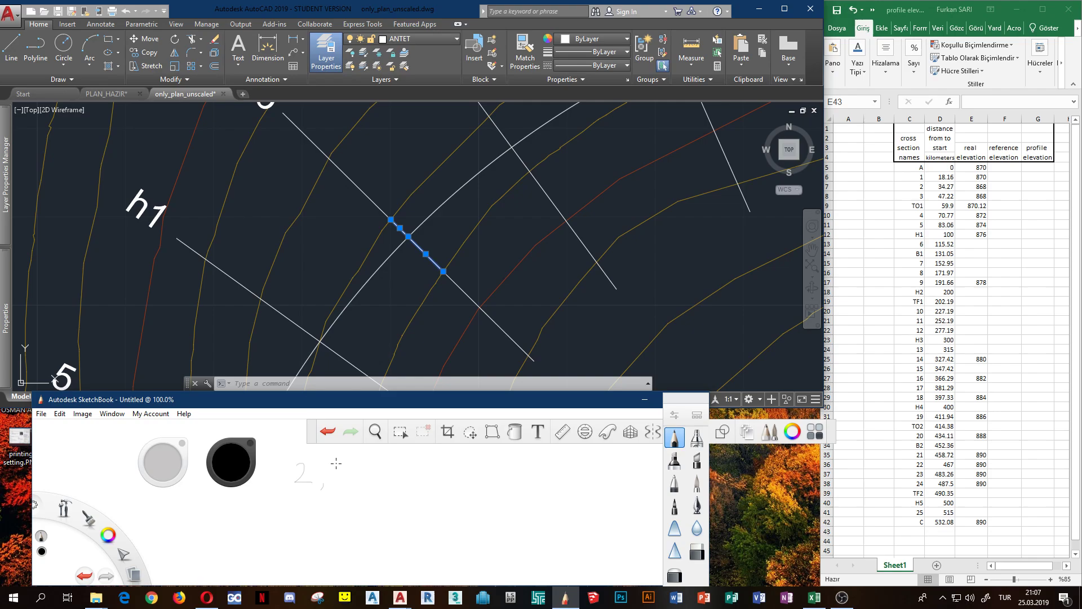
left_click_drag(337, 462, 338, 472)
left_click_drag(264, 501, 397, 498)
left_click_drag(278, 515, 294, 532)
mouse_move(299, 526)
left_mouse_down()
mouse_move(352, 508)
mouse_move(371, 531)
left_mouse_up()
left_click_drag(378, 527, 383, 510)
Extend the handwritten proportion with an equals sign and the fraction h over 2.
left_click(404, 246)
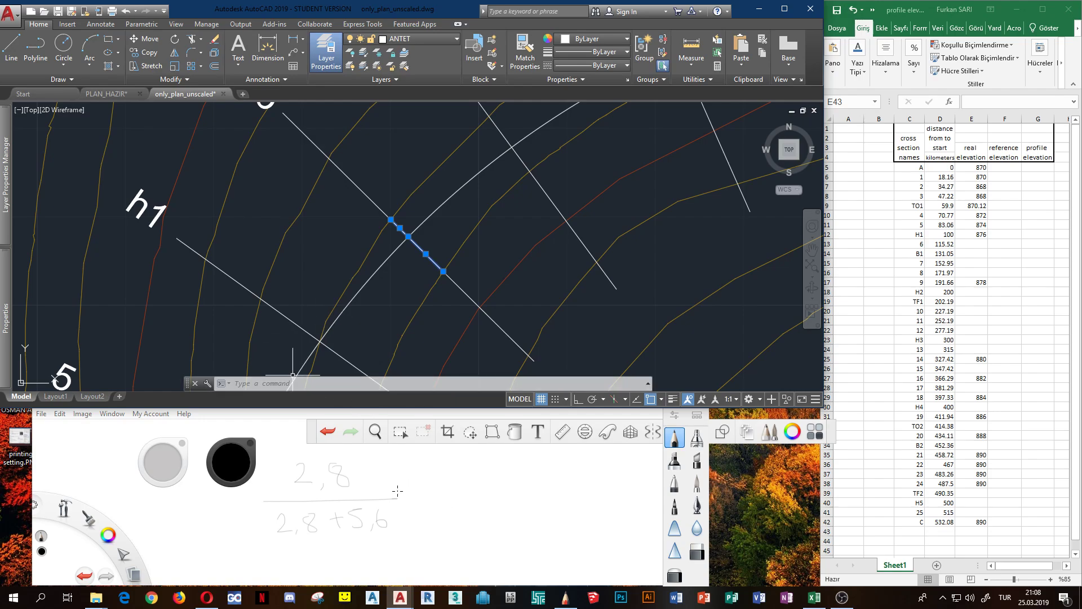
mouse_move(404, 499)
left_mouse_down()
mouse_move(419, 501)
mouse_move(438, 480)
mouse_move(472, 495)
left_mouse_up()
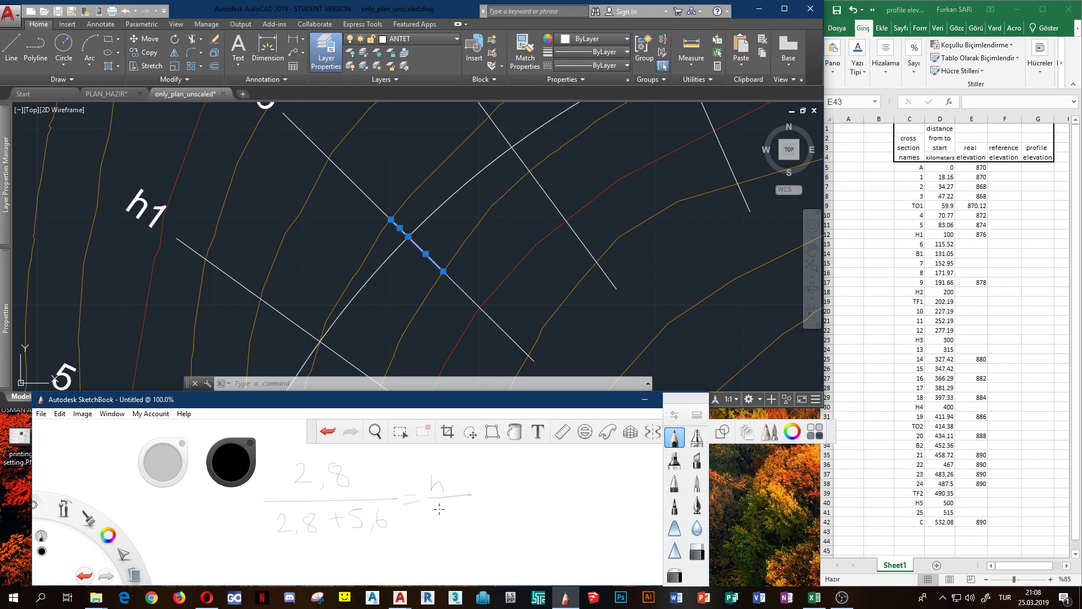
left_click_drag(433, 514, 450, 528)
Handwrite an arrow and the result 0,67 M after the proportion, and underline the result.
left_click_drag(485, 496, 500, 494)
left_click_drag(486, 505, 498, 509)
mouse_move(536, 489)
left_mouse_down()
mouse_move(532, 508)
mouse_move(542, 491)
left_mouse_up()
key("ctrl+z")
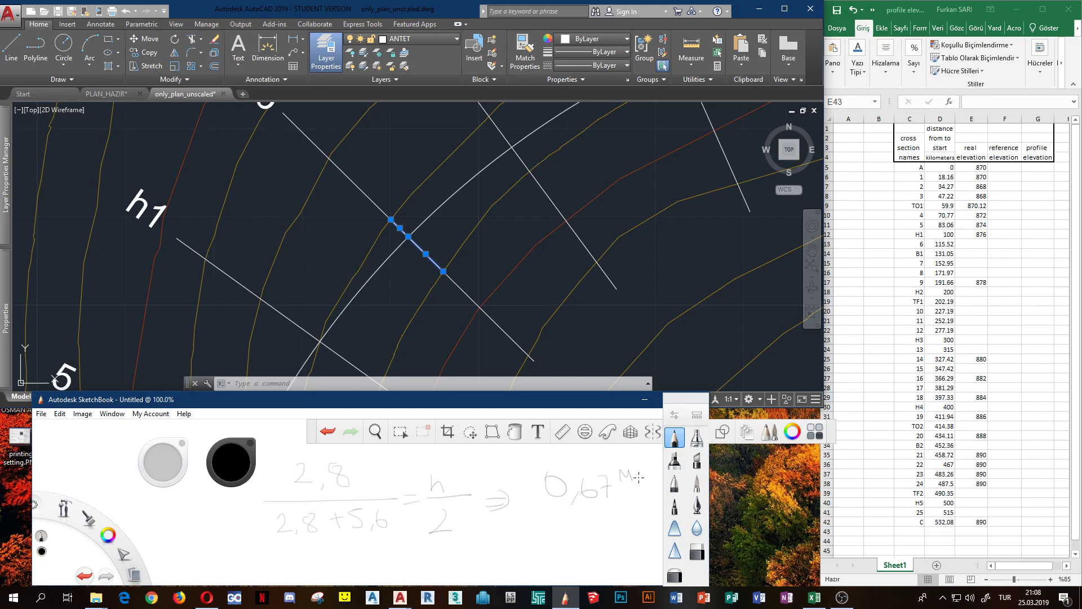
mouse_move(527, 520)
left_mouse_down()
mouse_move(624, 513)
mouse_move(585, 543)
left_mouse_up()
Switch to AutoCAD, review the two selected lines on cross-section 6 against the adjacent contours, and clear the selection.
left_click(401, 219)
scroll(402, 219, "down", 4)
scroll(415, 249, "up", 4)
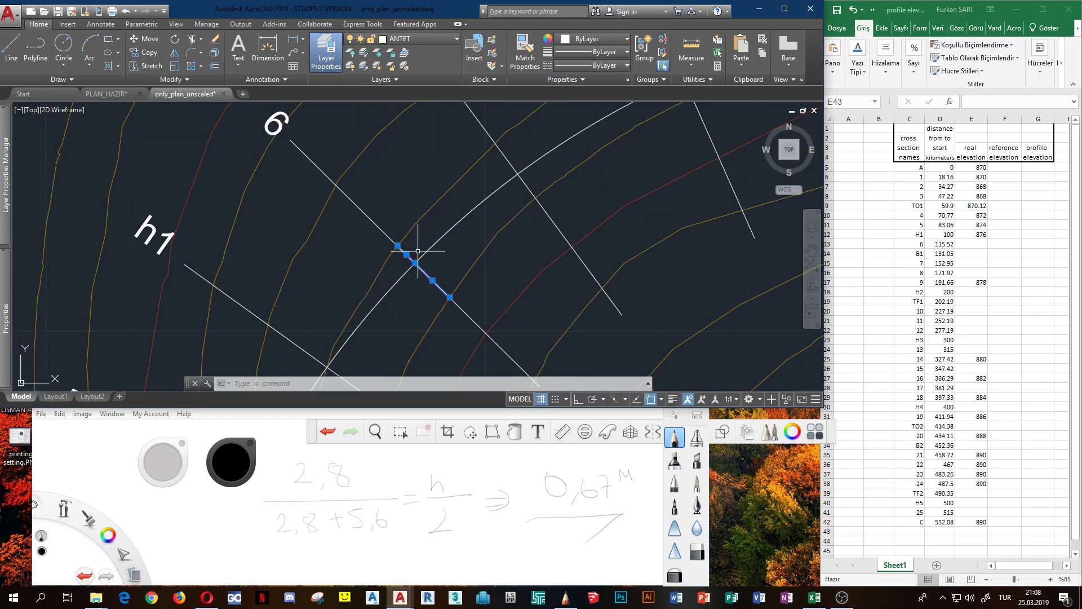
middle_click_drag(415, 248, 423, 236)
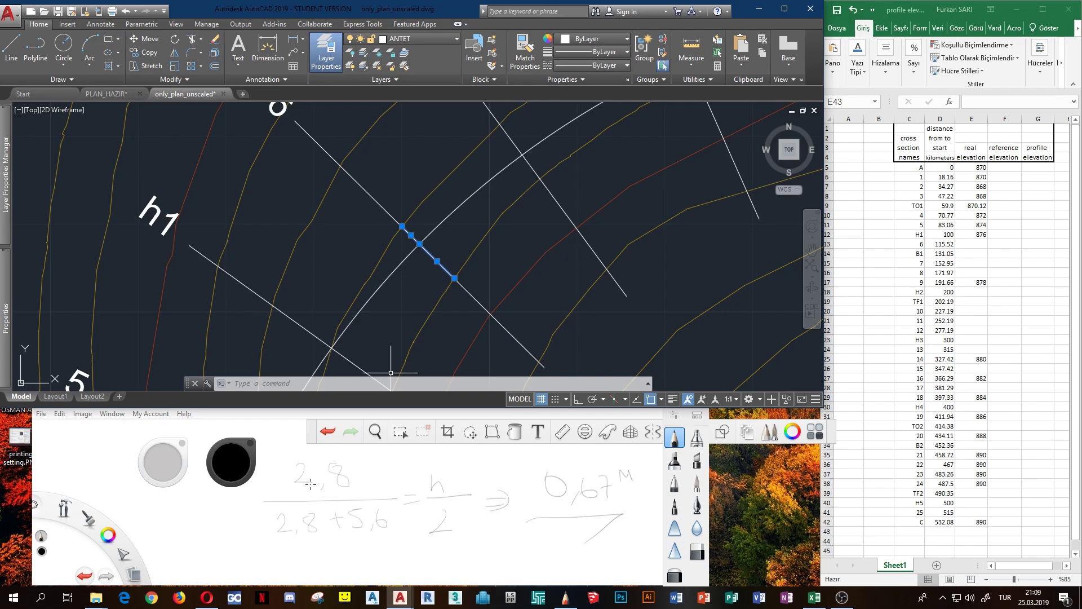
scroll(404, 229, "up", 4)
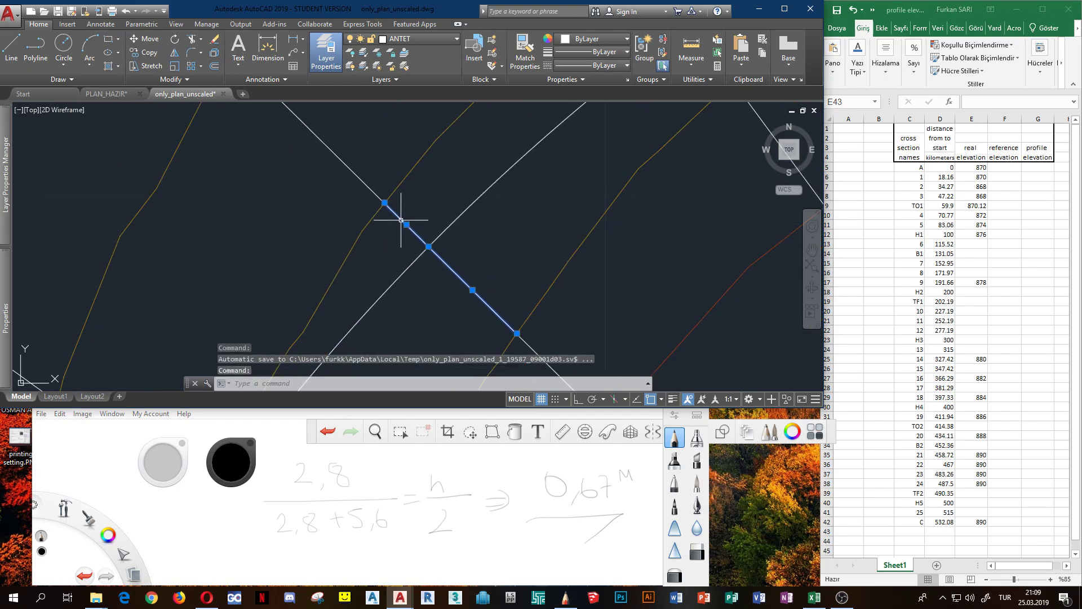
scroll(423, 243, "down", 4)
left_click(423, 246)
scroll(389, 271, "down", 2)
key("Escape")
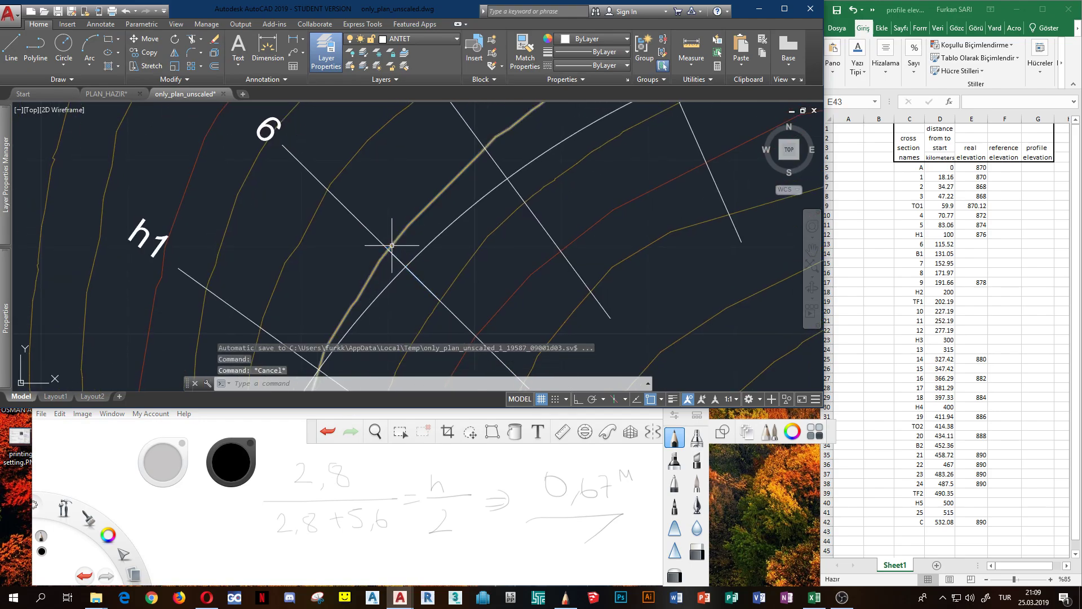
Select the contour just outside the road curve at cross-section 6 and trace it to its elevation label near section A.
scroll(401, 248, "down", 3)
left_click(407, 242)
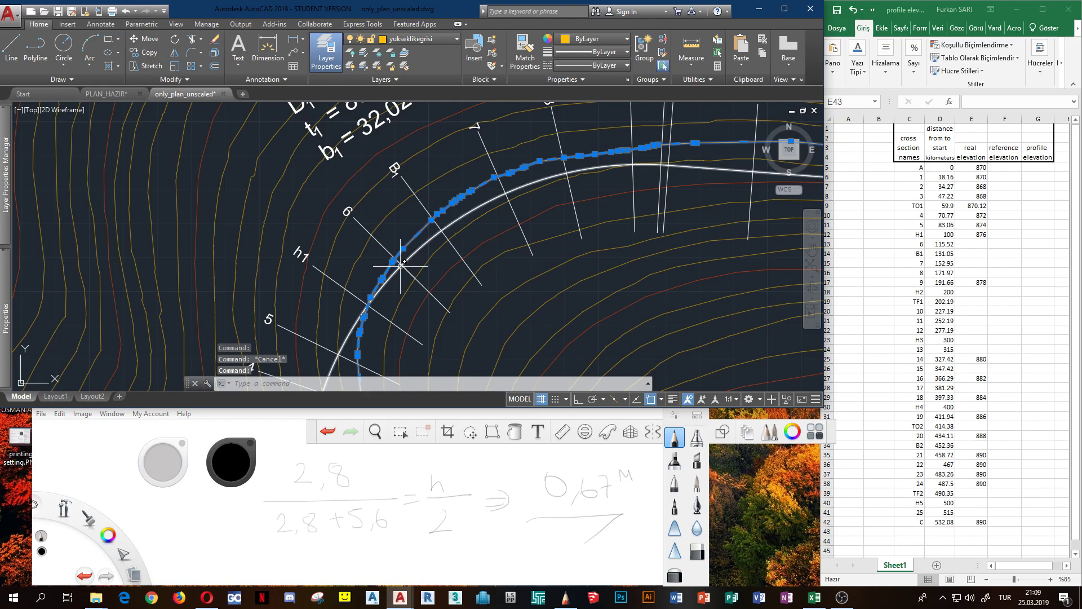
scroll(401, 265, "up", 4)
scroll(398, 265, "down", 2)
scroll(403, 280, "down", 2)
middle_click_drag(396, 285, 394, 113)
scroll(383, 242, "down", 4)
scroll(375, 244, "up", 6)
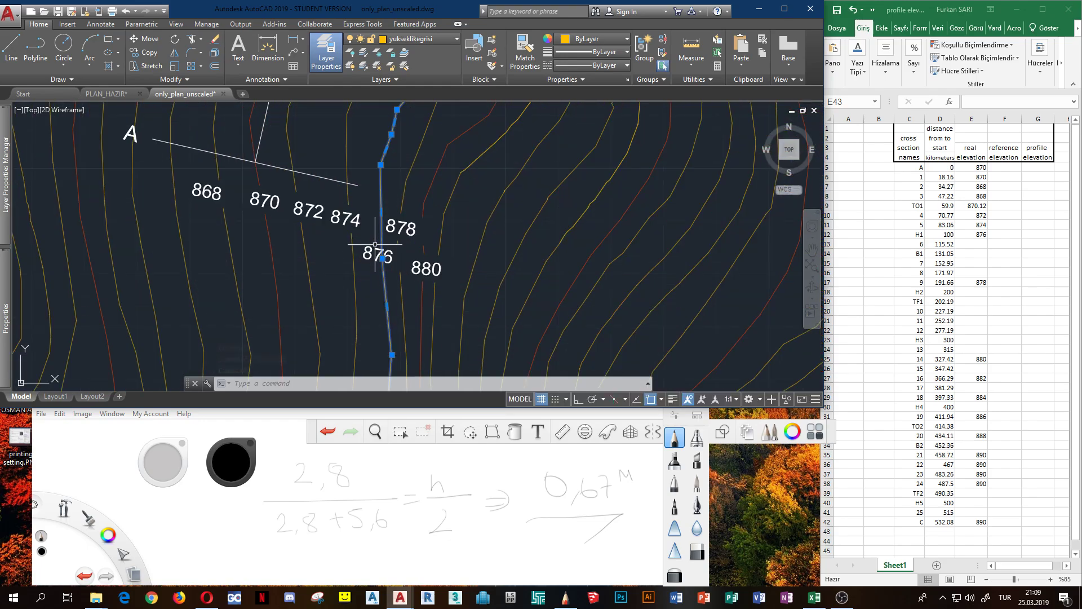
scroll(379, 257, "up", 2)
scroll(383, 271, "down", 4)
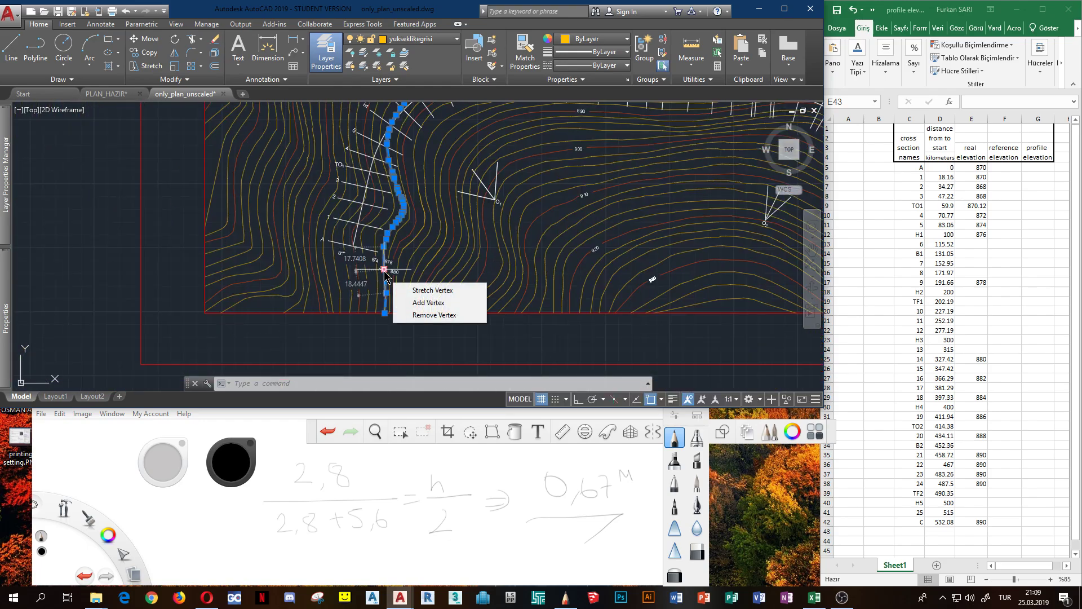
scroll(387, 258, "up", 4)
scroll(382, 261, "down", 4)
middle_click_drag(383, 225, 366, 357)
scroll(366, 357, "up", 5)
scroll(403, 206, "up", 2)
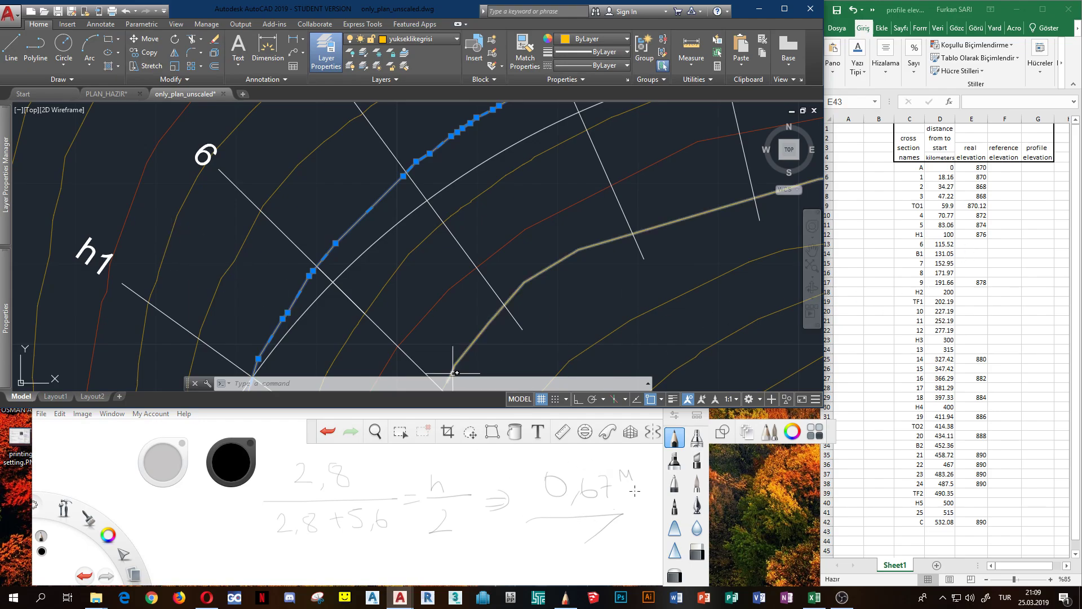
Switch to Excel and enter 876.67 as the real elevation of cross-section 6 in cell E13.
key("alt+Tab")
left_click(976, 244)
type("876.")
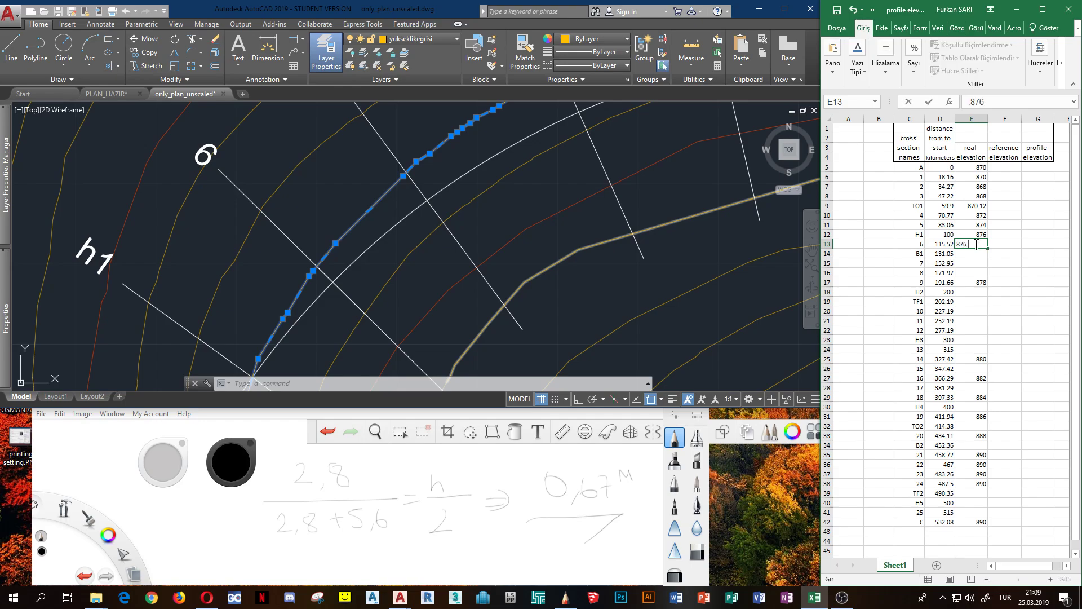
type("67")
key("Return")
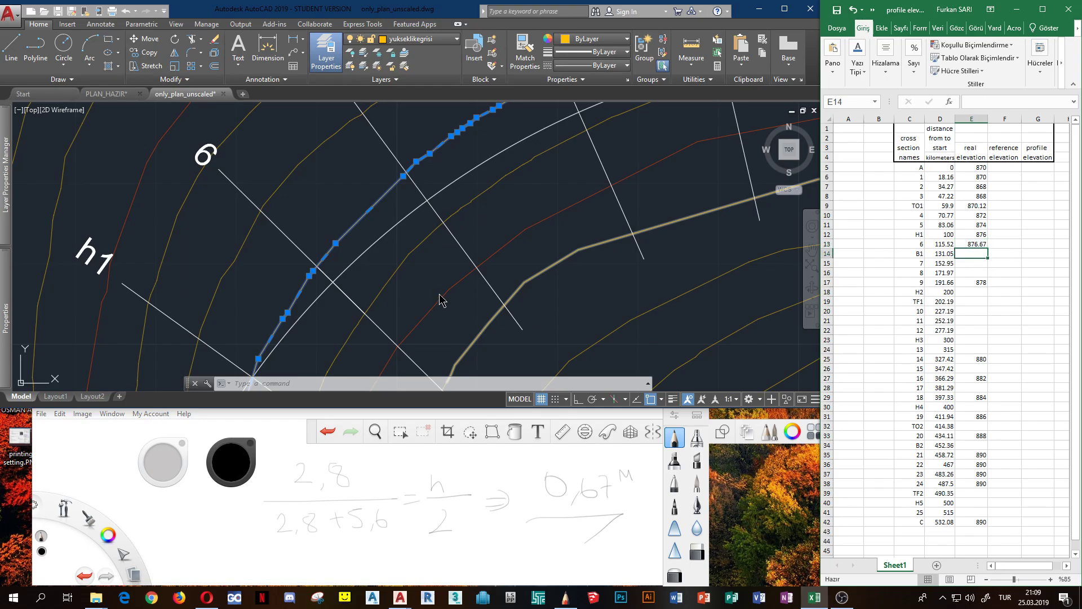
Switch to AutoCAD, check where cross-section B1 meets the road curve, and deselect the traced contour.
left_click(419, 257)
scroll(430, 278, "up", 2)
scroll(387, 302, "down", 2)
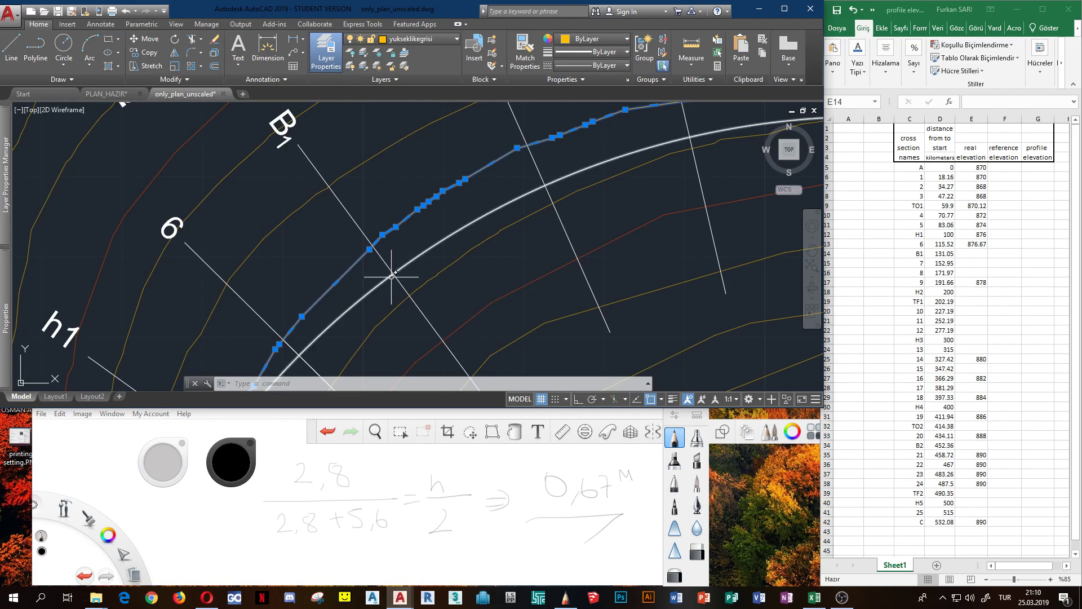
mouse_move(359, 241)
middle_mouse_down()
mouse_move(344, 266)
mouse_move(338, 164)
middle_mouse_up()
key("Escape")
key("Escape")
Switch to SketchBook and erase the entire handwritten calculation for cross-section 6.
left_click(697, 551)
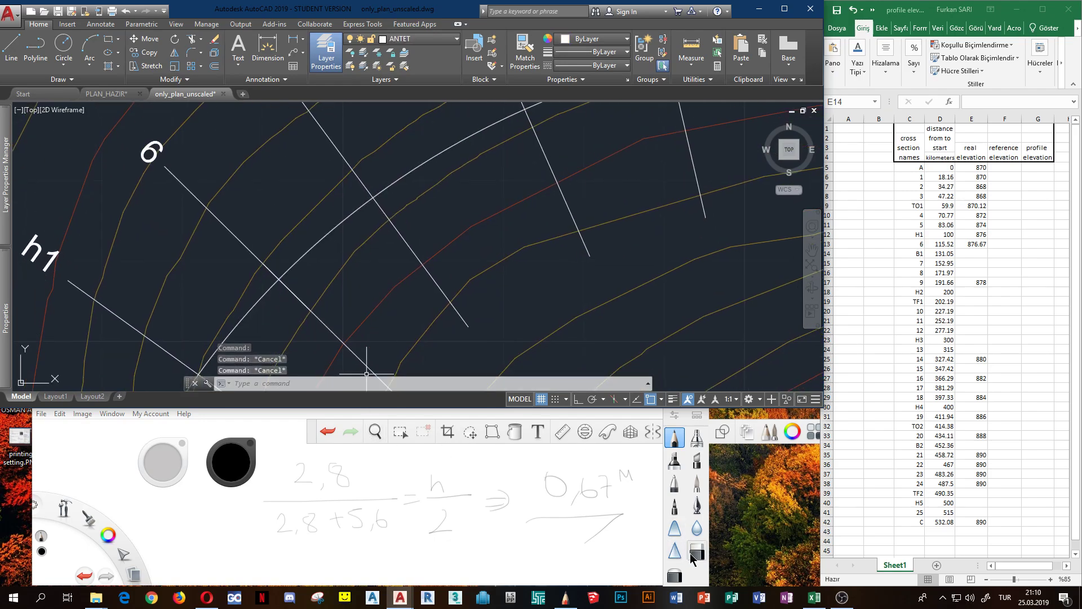
mouse_move(591, 482)
left_mouse_down()
mouse_move(574, 521)
mouse_move(616, 510)
left_mouse_up()
mouse_move(507, 519)
left_mouse_down()
mouse_move(471, 530)
mouse_move(338, 507)
mouse_move(305, 524)
mouse_move(290, 503)
left_mouse_up()
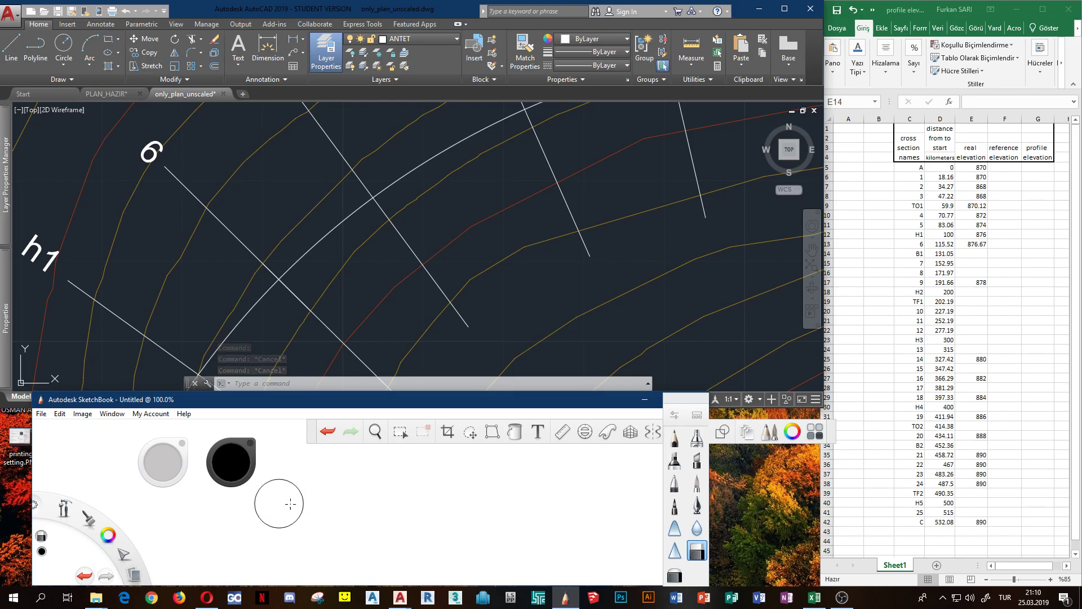
Switch to AutoCAD and draw two lines along cross-section B1, connecting its road-curve crossing with the contour on each side.
left_click(392, 280)
mouse_move(391, 280)
middle_mouse_down()
mouse_move(374, 302)
mouse_move(374, 336)
middle_mouse_up()
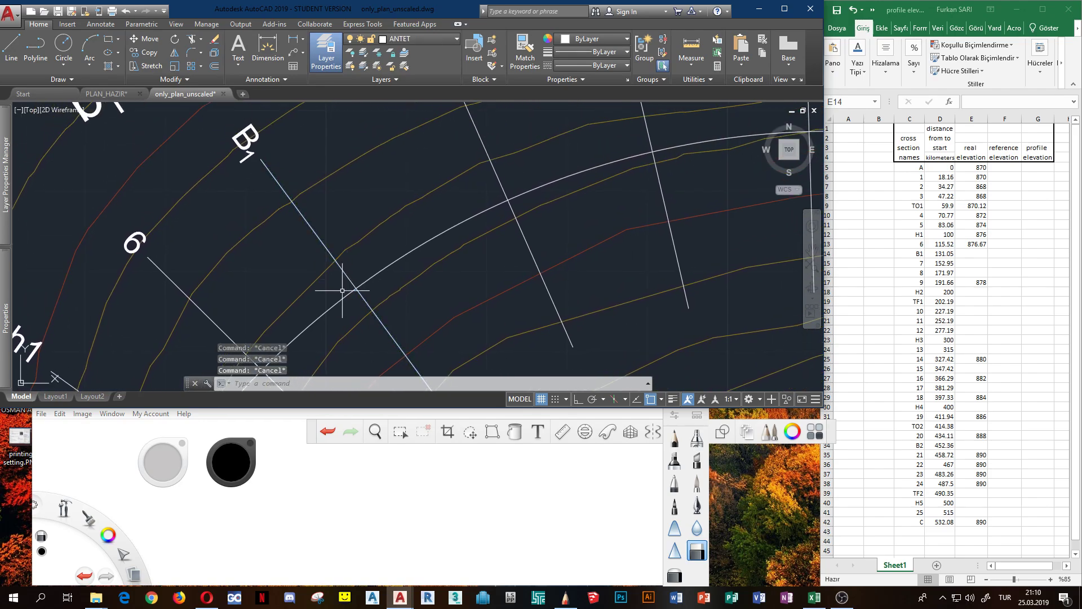
type("l")
key("Return")
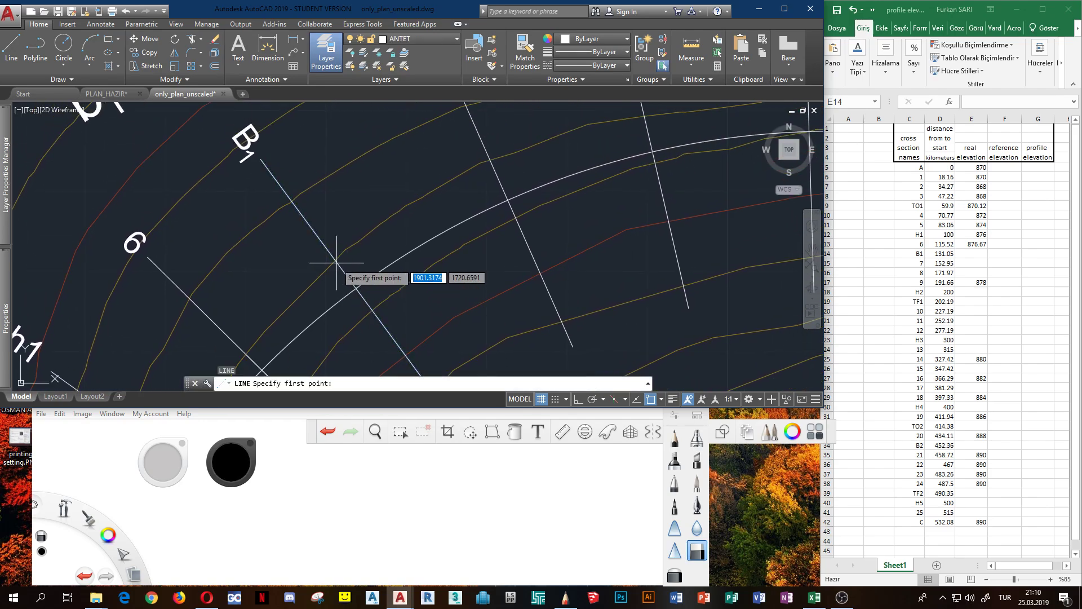
left_click(357, 289)
key("Escape")
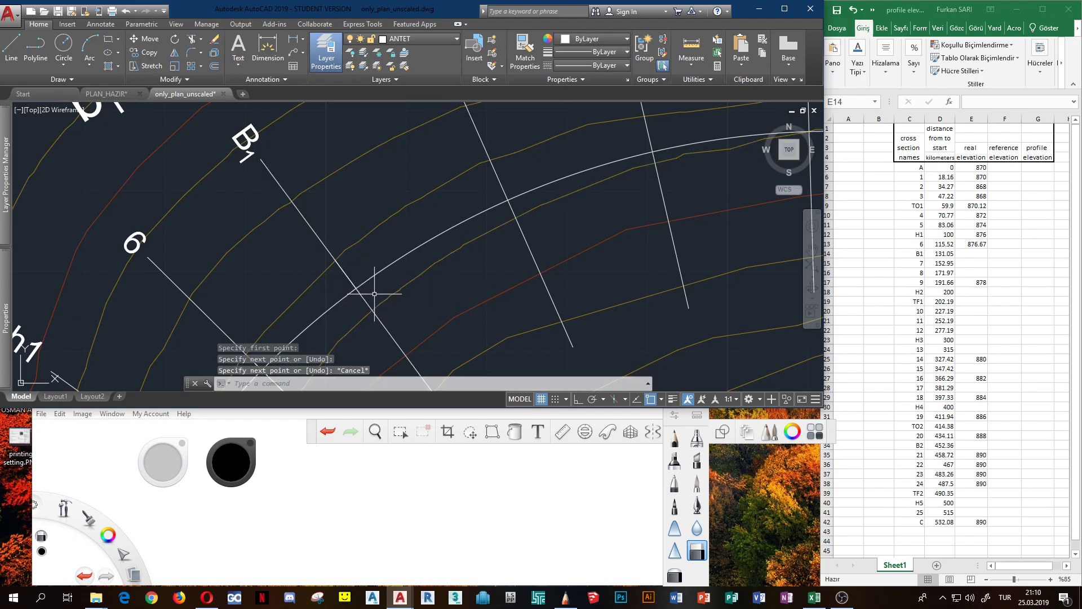
key("Return")
left_click(357, 289)
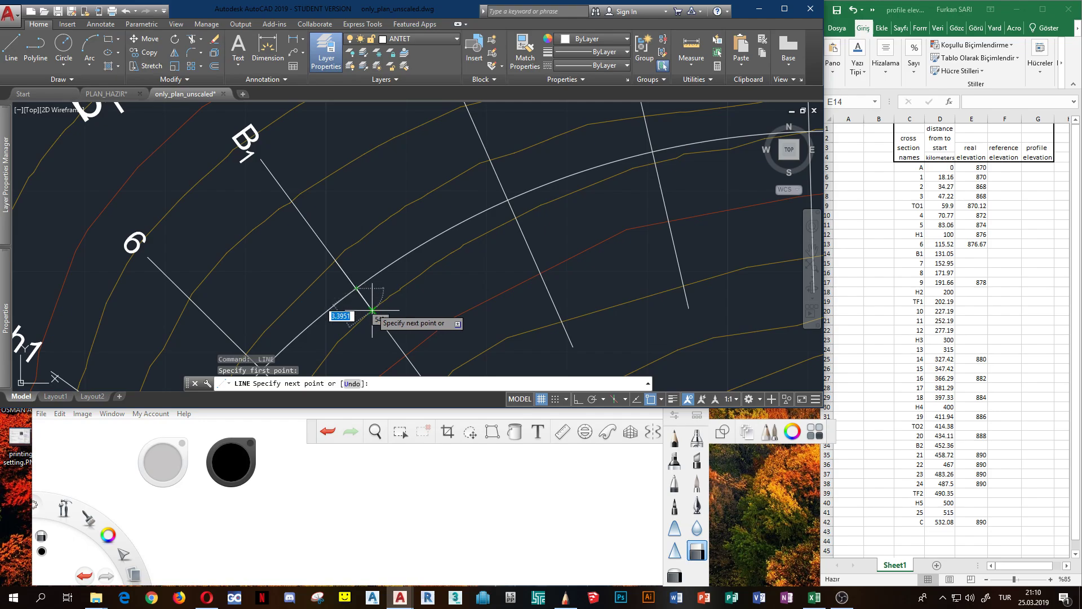
left_click(372, 310)
key("Escape")
Select both short lines on B1 to read their lengths, and switch to SketchBook with the pencil active.
left_click(364, 299)
left_click(348, 276)
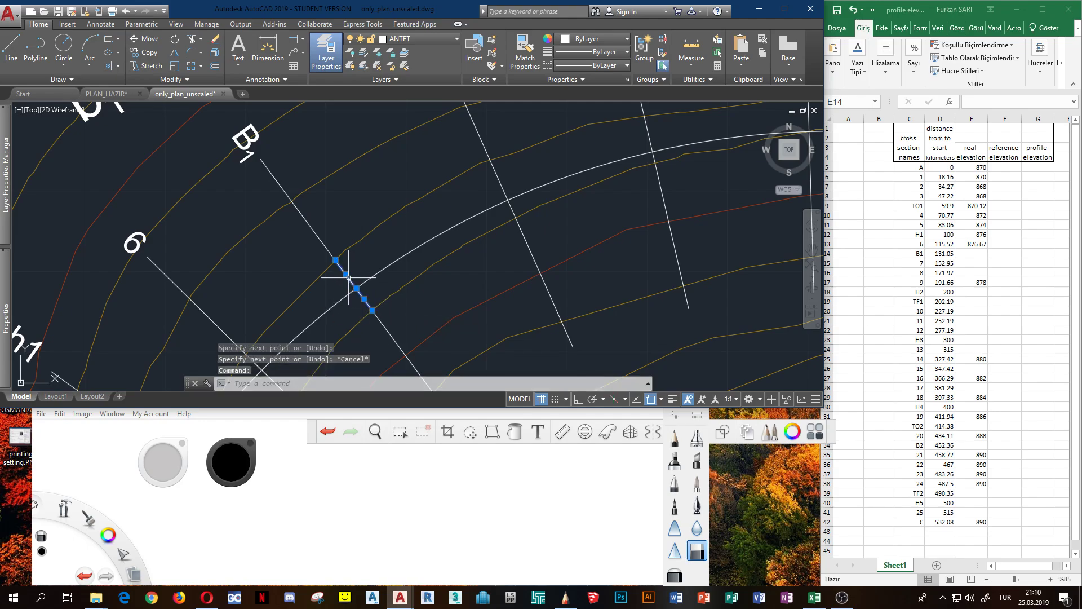
mouse_move(356, 288)
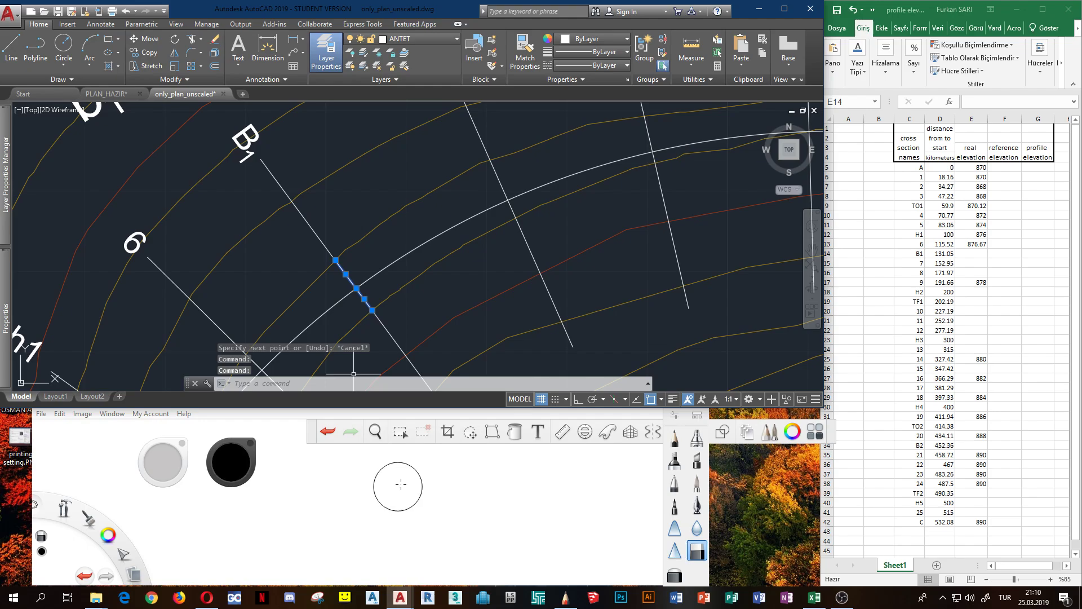
left_click(675, 437)
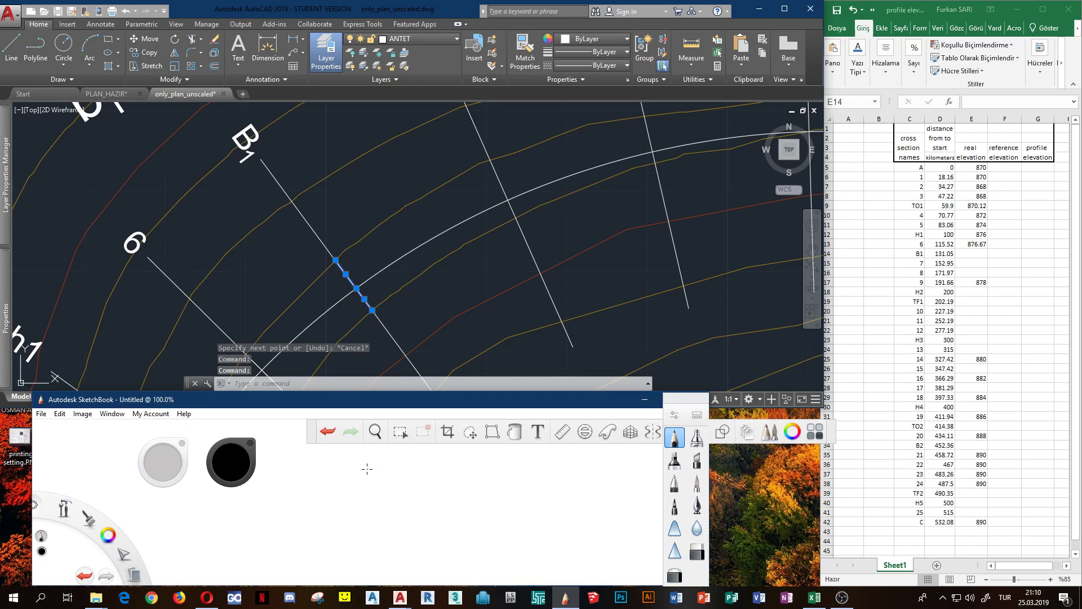
left_click_drag(375, 466, 373, 489)
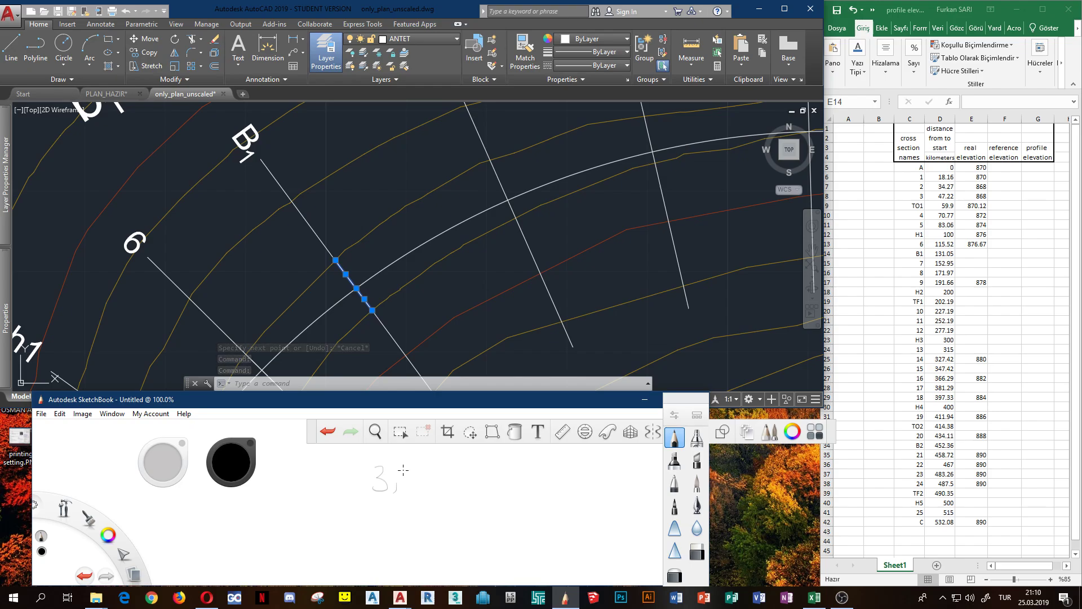
mouse_move(311, 492)
left_mouse_down()
mouse_move(309, 469)
mouse_move(340, 488)
mouse_move(334, 470)
mouse_move(343, 490)
mouse_move(360, 476)
mouse_move(326, 497)
mouse_move(377, 475)
left_mouse_up()
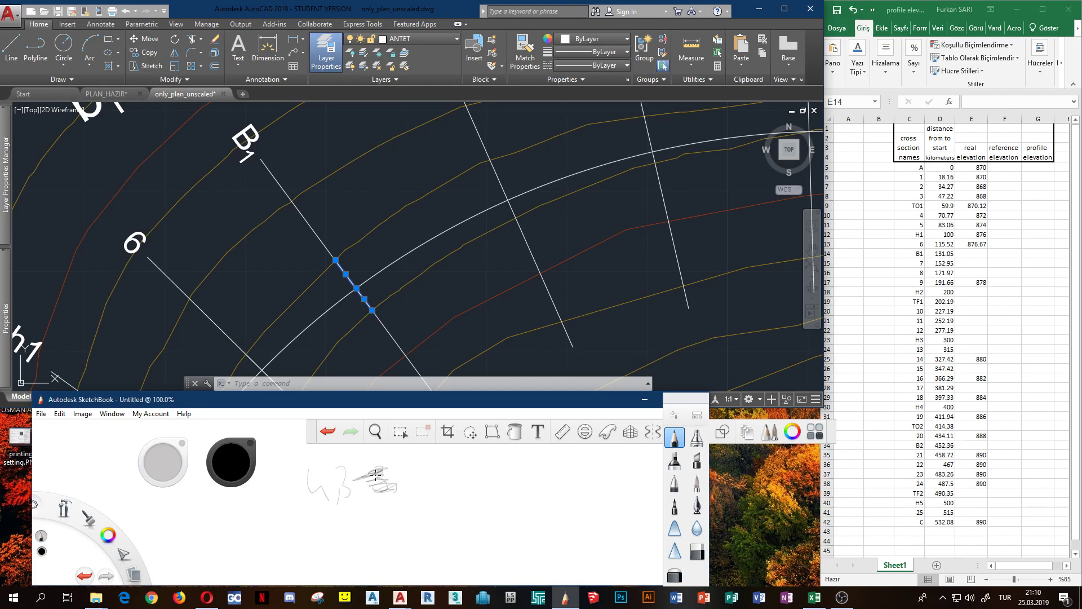
left_click(329, 432)
left_click(330, 432)
left_click(329, 432)
left_click(329, 432)
left_click(351, 431)
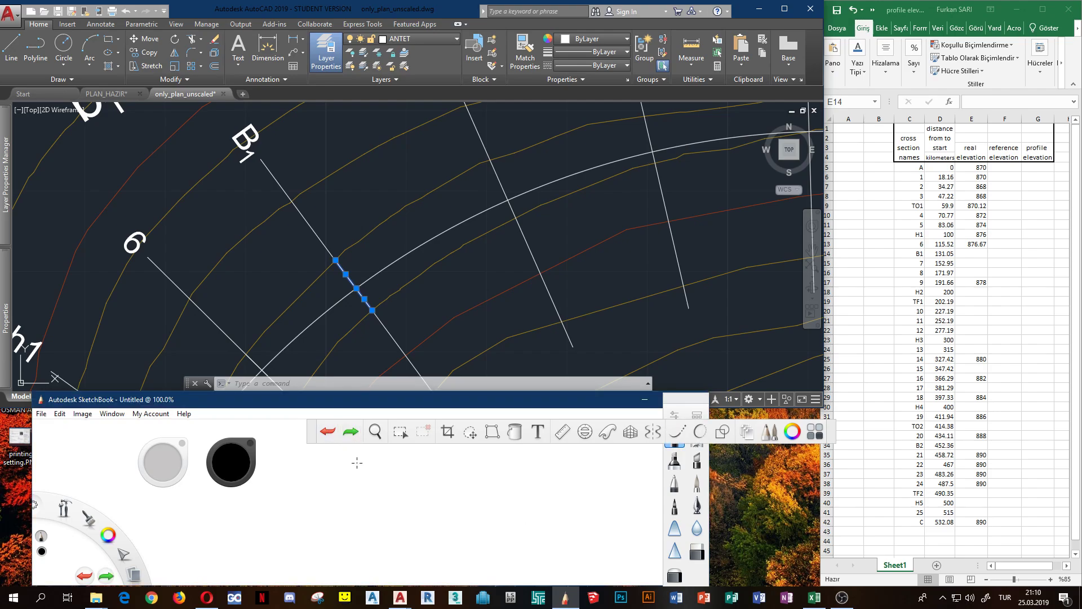
Handwrite the interpolation fraction for B1, with 4,3 over 4,3 + 3,4, on the canvas.
left_click_drag(364, 461, 370, 480)
mouse_move(369, 465)
left_mouse_down()
mouse_move(369, 490)
mouse_move(379, 489)
left_mouse_up()
mouse_move(386, 464)
left_mouse_down()
mouse_move(402, 473)
mouse_move(394, 485)
left_mouse_up()
left_click_drag(325, 496, 454, 488)
left_click_drag(385, 506, 386, 522)
left_click_drag(400, 507, 411, 519)
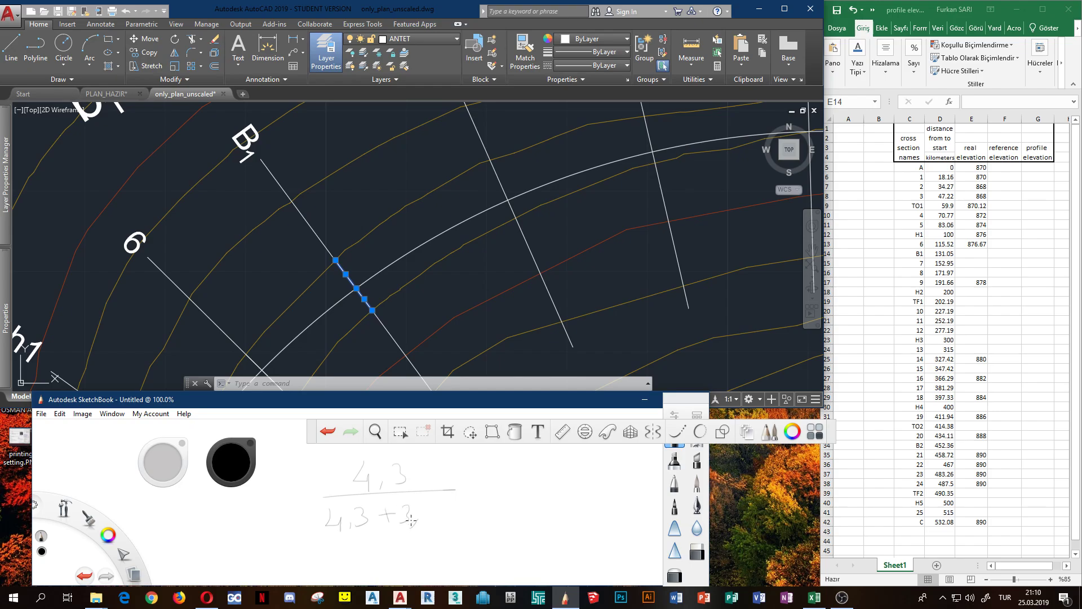
Equate the B1 fraction to h/2 and write the underlined result 1,12 m beside it.
mouse_move(489, 489)
left_mouse_down()
mouse_move(521, 487)
mouse_move(513, 515)
mouse_move(486, 514)
mouse_move(508, 501)
left_mouse_up()
left_click_drag(536, 483, 536, 488)
mouse_move(561, 476)
left_mouse_down()
mouse_move(561, 495)
mouse_move(599, 499)
mouse_move(621, 483)
left_mouse_up()
left_click_drag(550, 509, 613, 506)
left_click_drag(591, 515, 572, 531)
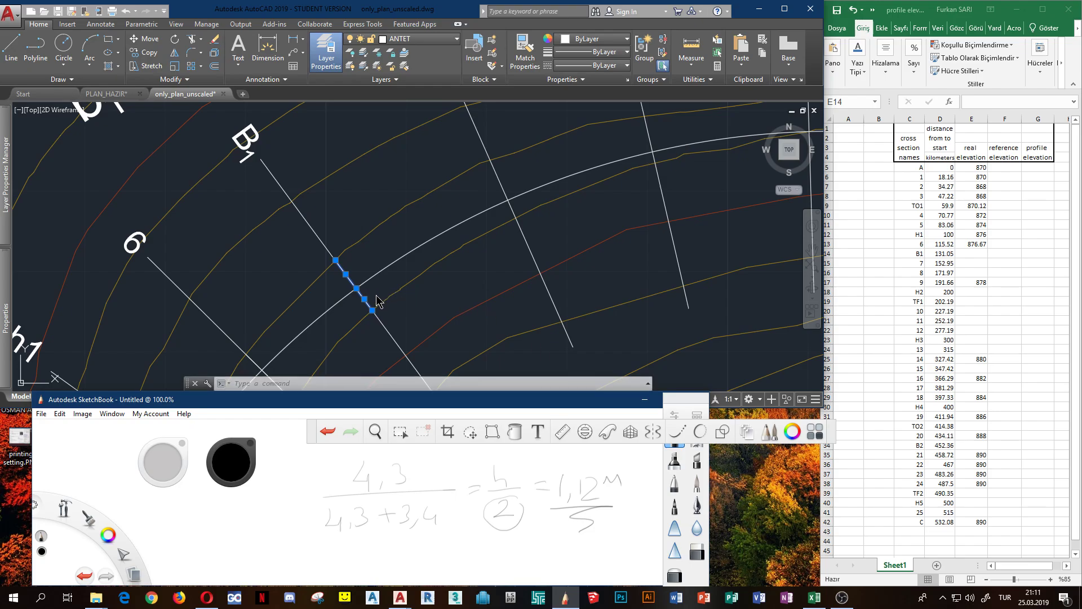
Switch to AutoCAD, deselect the lines on B1, and examine the contours on both sides of its road-curve crossing.
middle_click_drag(409, 307, 447, 302)
key("Escape")
key("Escape")
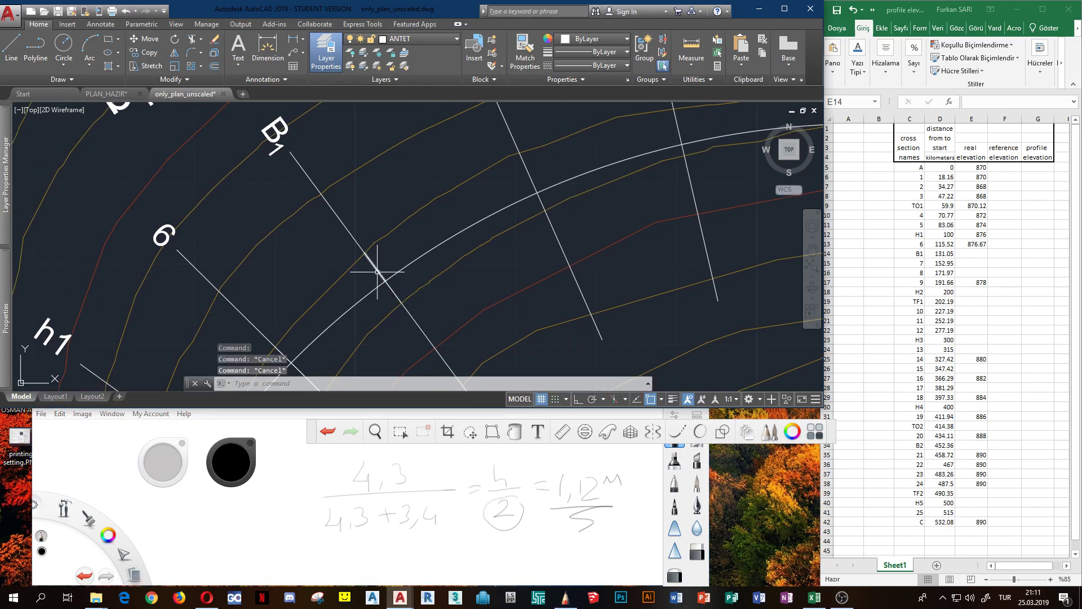
left_click(350, 268)
middle_click_drag(350, 268, 350, 265)
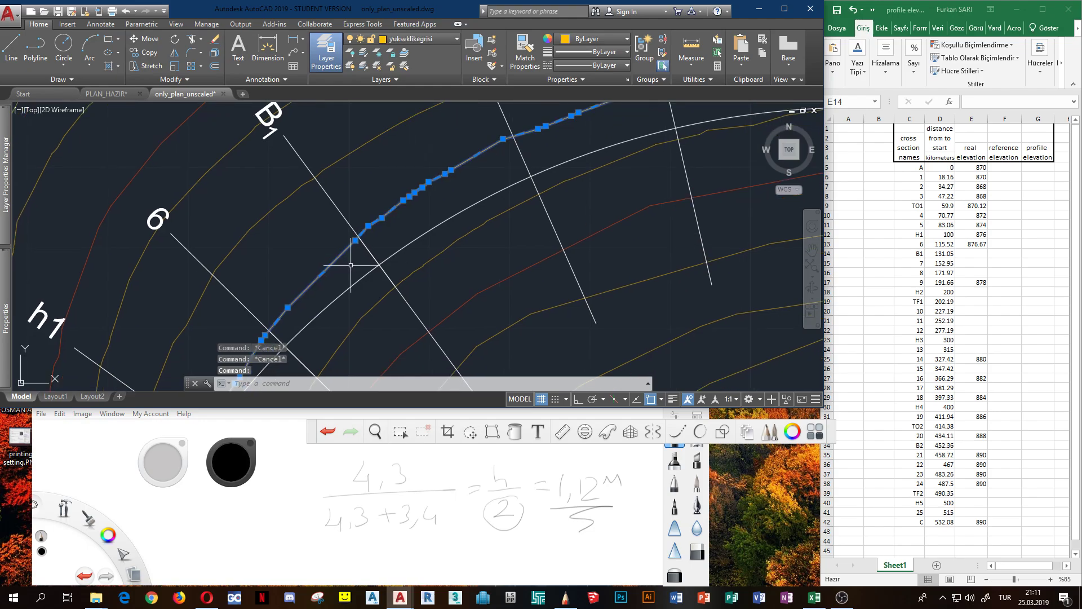
left_click(374, 299)
key("Escape")
key("Escape")
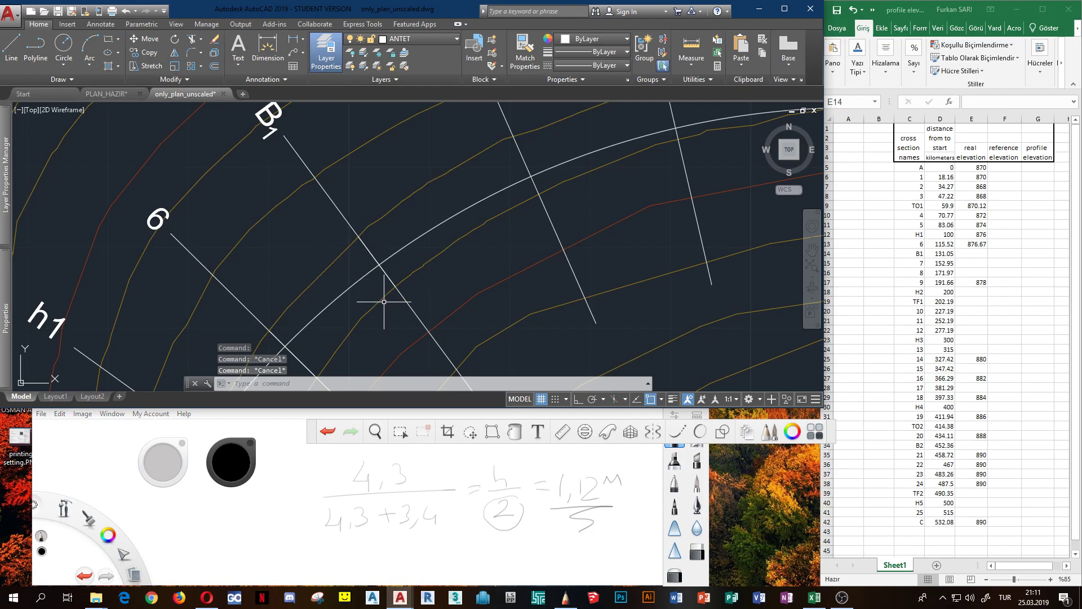
scroll(377, 275, "up", 2)
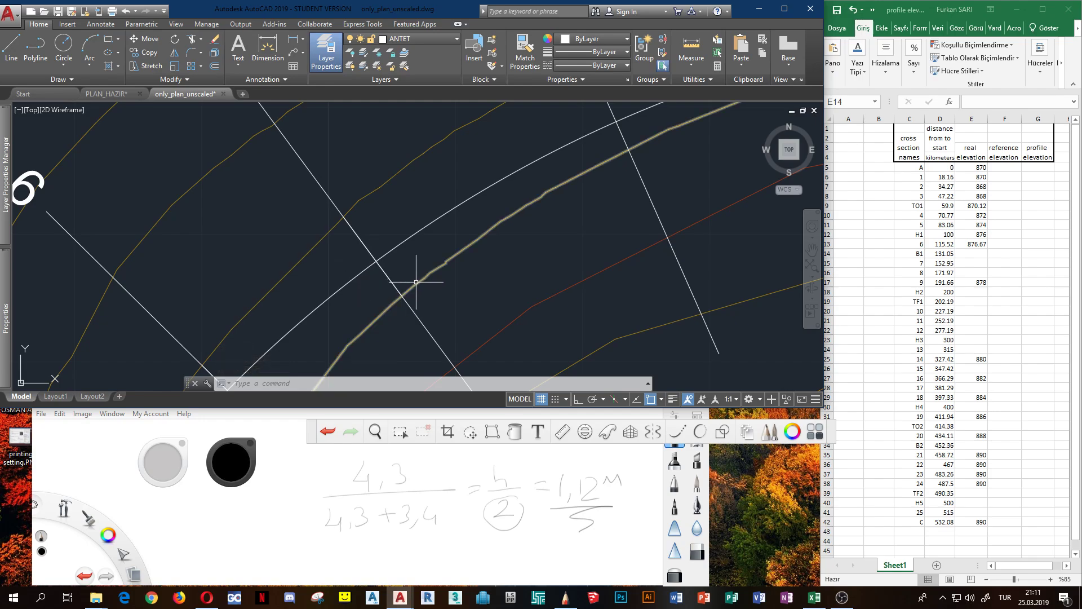
mouse_move(375, 262)
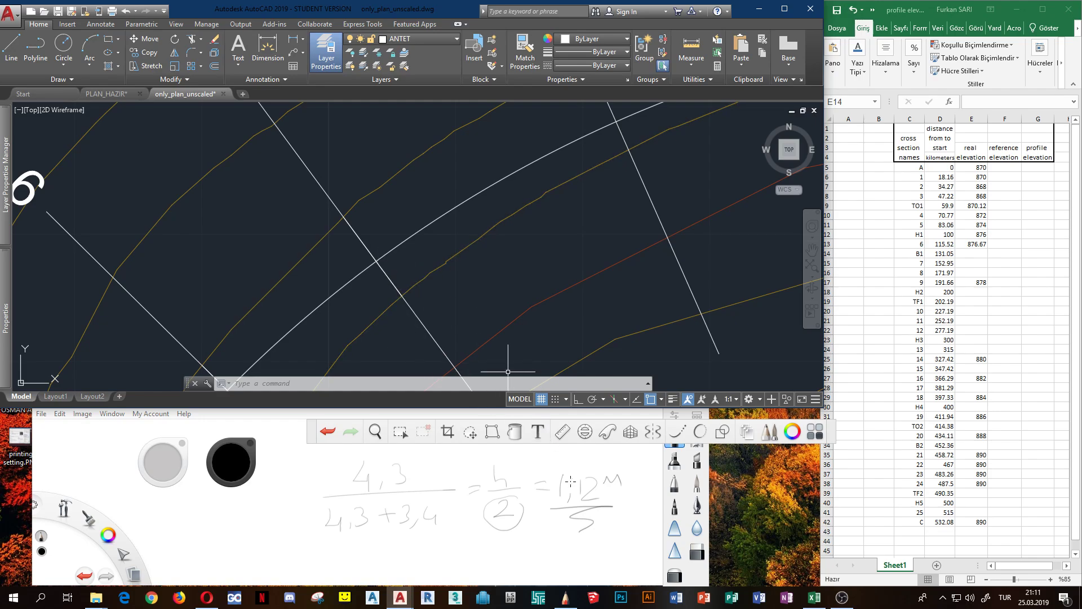
scroll(339, 251, "down", 3)
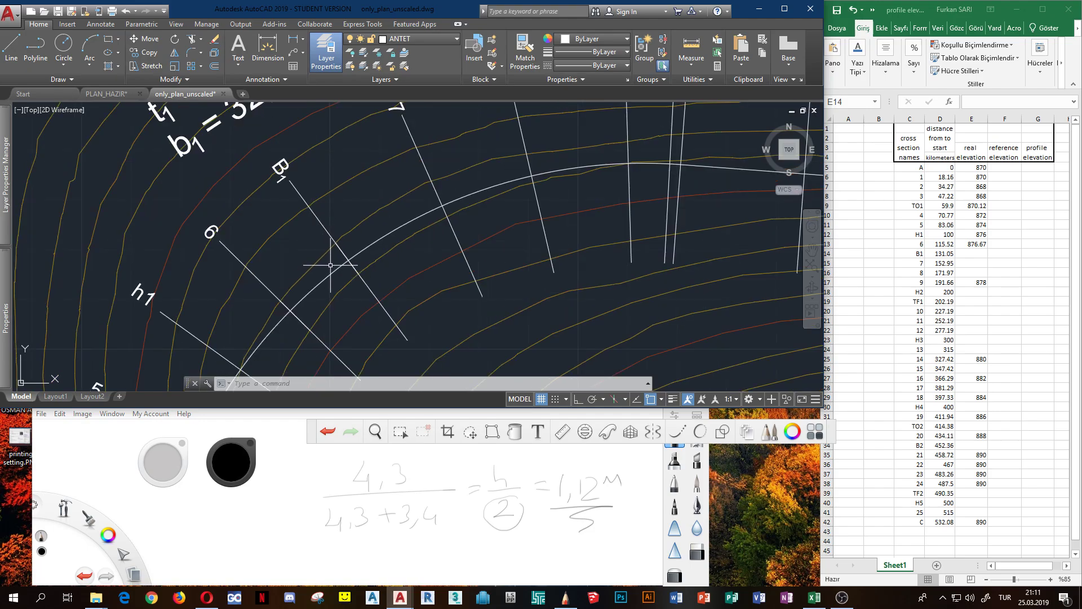
scroll(349, 276, "up", 3)
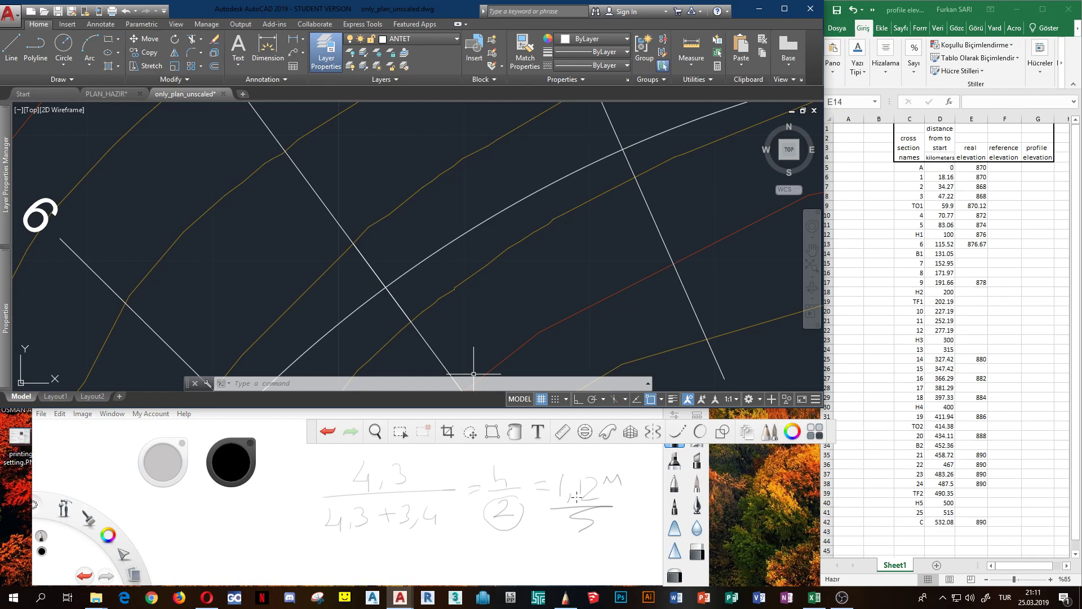
Switch to Excel and enter 877.12 as the real elevation of cross-section B1 in cell E14.
double_click(972, 254)
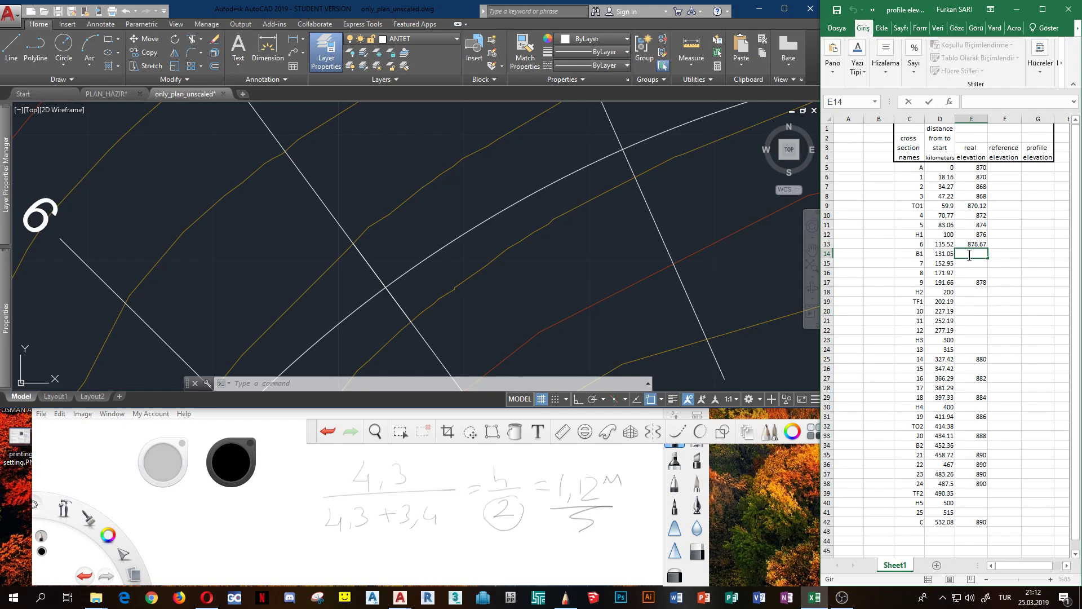
type("8")
type("77.12")
key("Return")
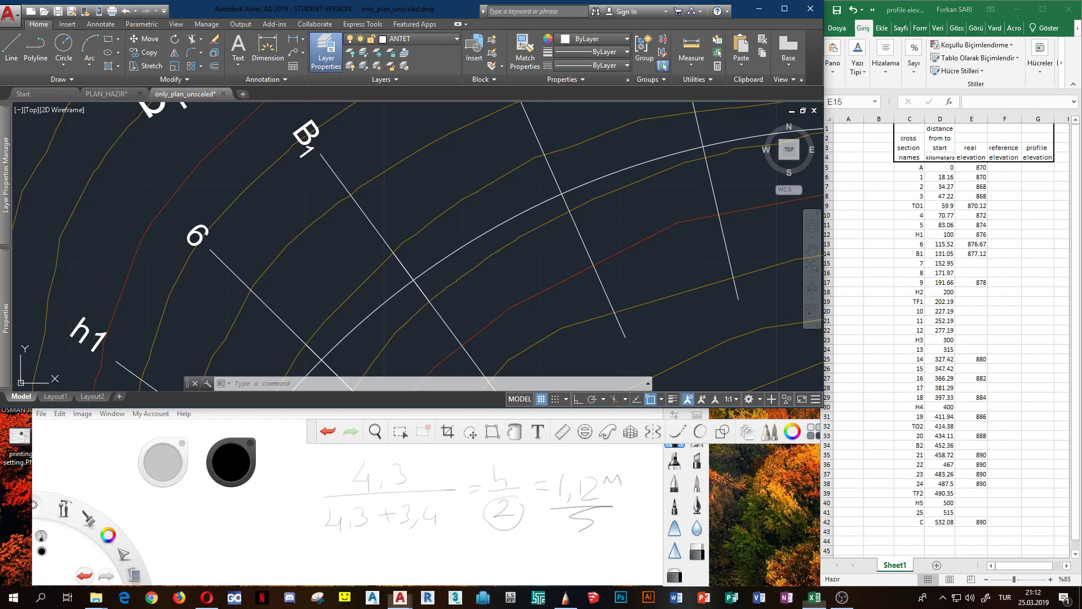
Switch to AutoCAD and examine the road curve between cross-sections B1 and 7.
scroll(446, 276, "up", 4)
mouse_move(439, 229)
middle_mouse_down()
mouse_move(366, 293)
mouse_move(374, 273)
middle_mouse_up()
key("Escape")
key("Escape")
key("Escape")
scroll(379, 278, "down", 4)
scroll(270, 292, "up", 2)
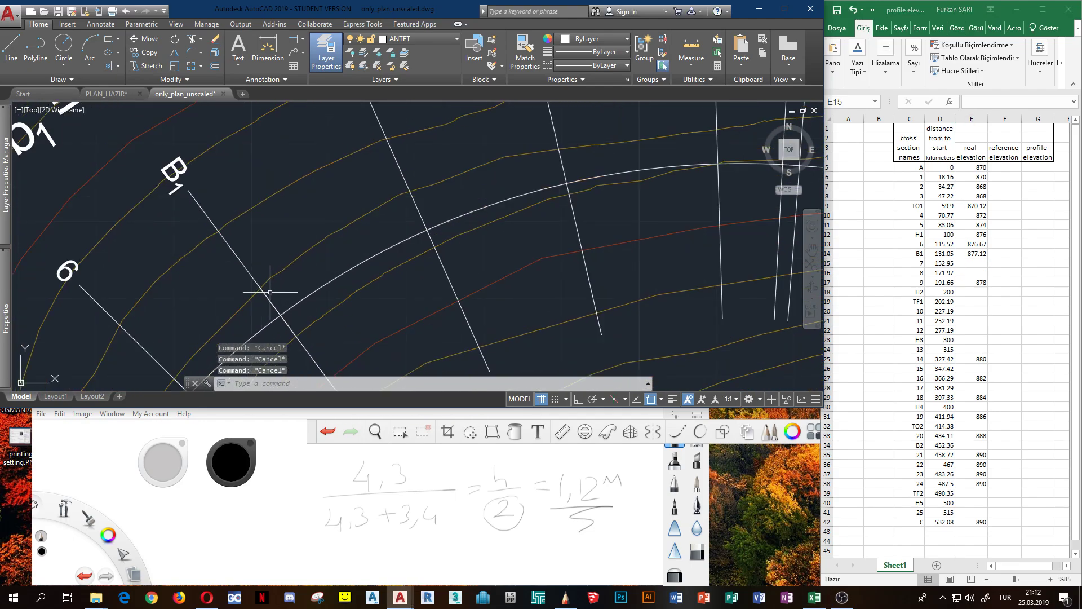
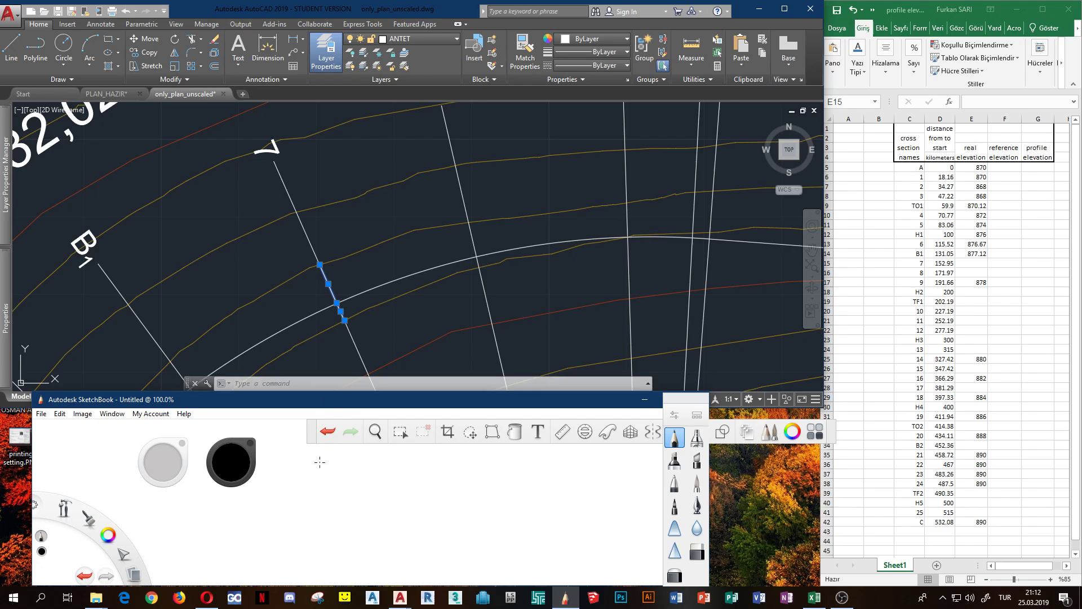
Handwrite the interpolation fraction for cross-section 7 in SketchBook, with 5,5 over 5,5 + 2,4.
mouse_move(332, 457)
left_mouse_down()
mouse_move(344, 469)
mouse_move(336, 479)
left_mouse_up()
left_click_drag(351, 475, 372, 466)
left_click_drag(372, 465, 376, 472)
mouse_move(283, 505)
left_mouse_down()
mouse_move(420, 498)
mouse_move(295, 539)
left_mouse_up()
mouse_move(320, 530)
left_mouse_down()
mouse_move(316, 539)
mouse_move(337, 533)
left_mouse_up()
mouse_move(337, 533)
left_mouse_down()
mouse_move(327, 538)
mouse_move(367, 529)
left_mouse_up()
mouse_move(359, 522)
left_mouse_down()
mouse_move(359, 536)
mouse_move(389, 539)
left_mouse_up()
left_click_drag(395, 534, 399, 535)
left_click_drag(399, 535, 410, 534)
left_click_drag(408, 521, 409, 541)
Equate the cross-section 7 fraction to h/2 and write the result 1,4 m after an arrow.
left_click_drag(440, 496, 452, 493)
left_click_drag(439, 503, 461, 490)
mouse_move(462, 480)
left_mouse_down()
mouse_move(495, 499)
mouse_move(478, 536)
left_mouse_up()
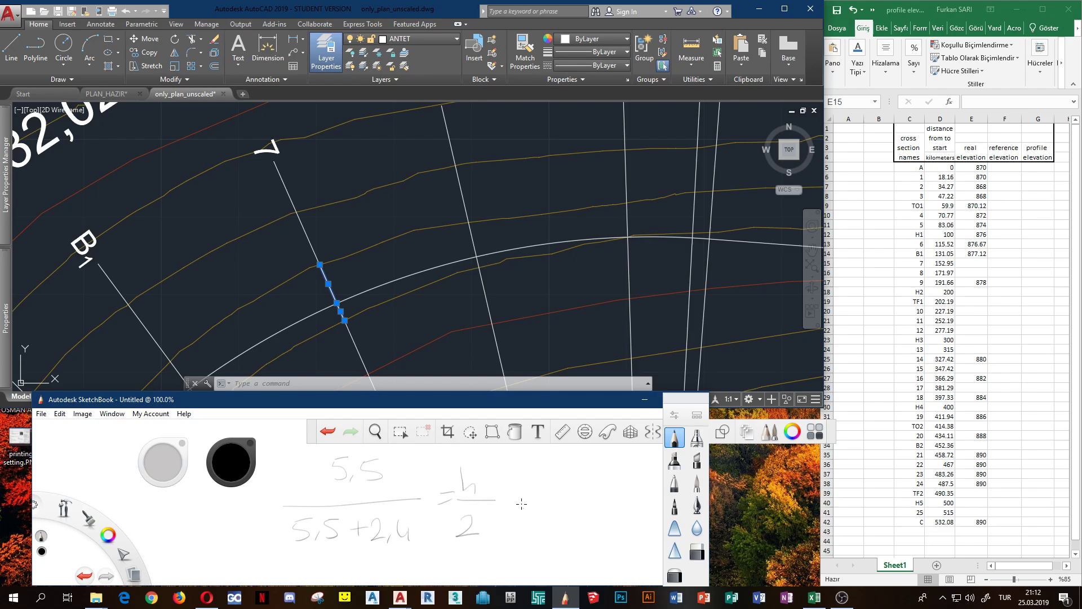
mouse_move(505, 499)
left_mouse_down()
mouse_move(524, 498)
mouse_move(511, 514)
left_mouse_up()
mouse_move(545, 488)
left_mouse_down()
mouse_move(548, 510)
mouse_move(579, 499)
mouse_move(576, 514)
mouse_move(614, 487)
left_mouse_up()
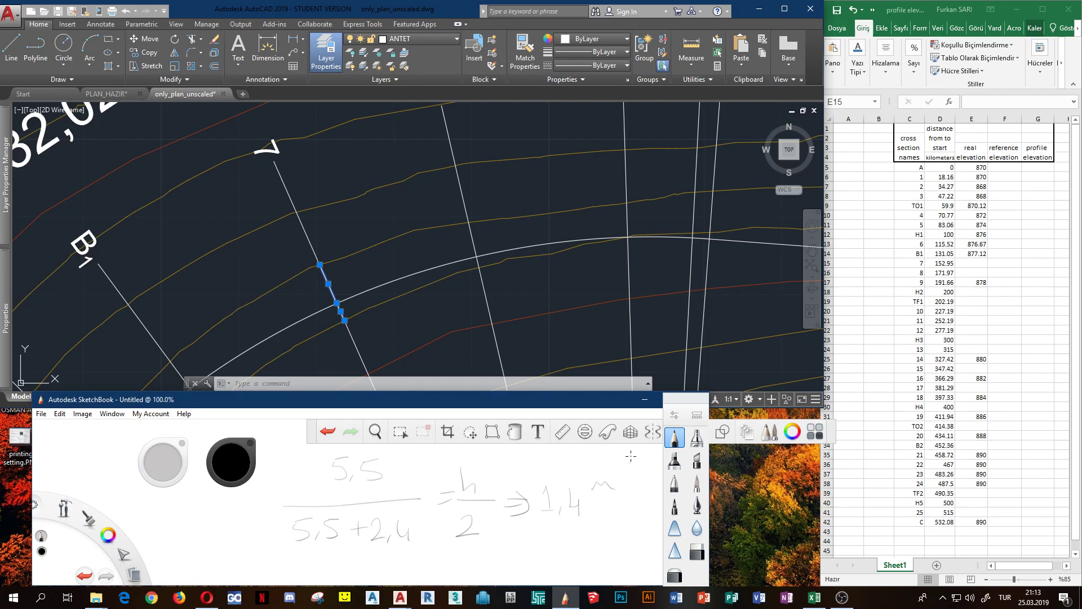
Switch to AutoCAD, select the contour just outside the road curve at cross-section 7, and examine it against the inner contour.
left_click(340, 258)
key("Escape")
key("Escape")
left_click(341, 246)
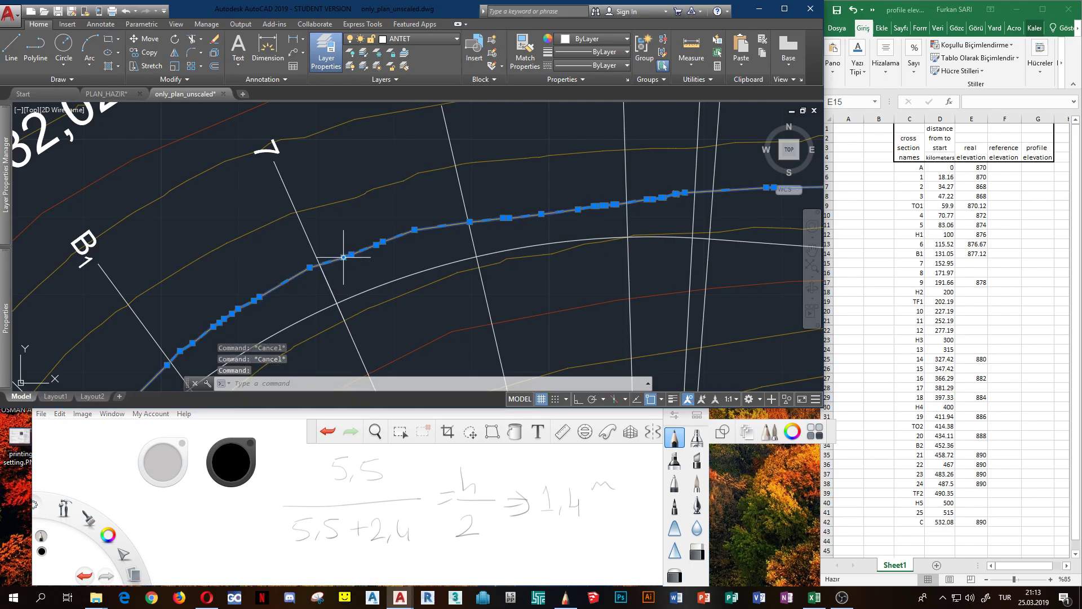
middle_click_drag(350, 296, 358, 278)
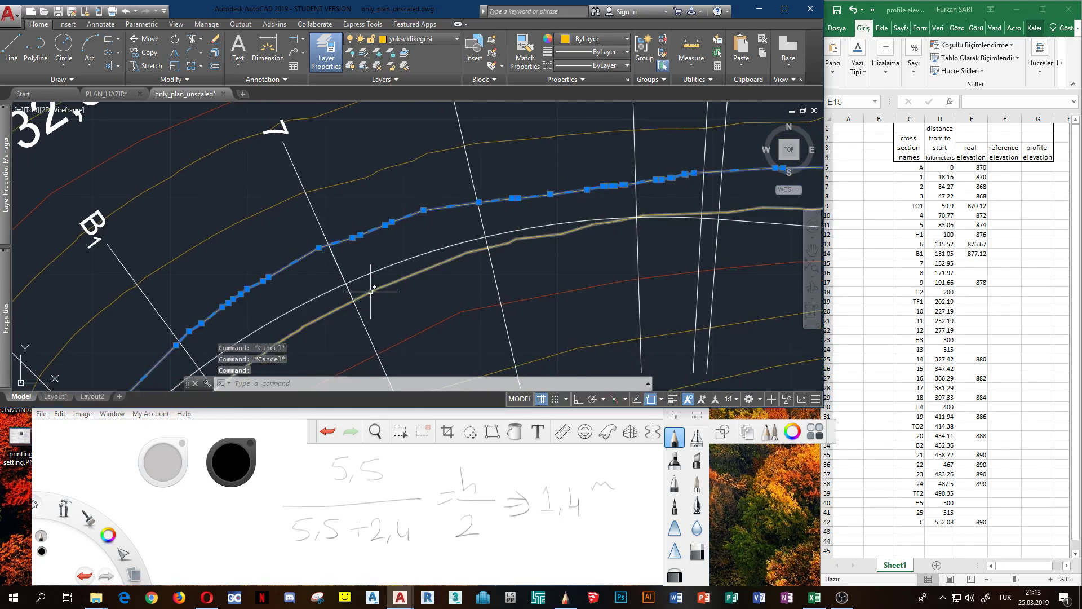
scroll(344, 285, "up", 2)
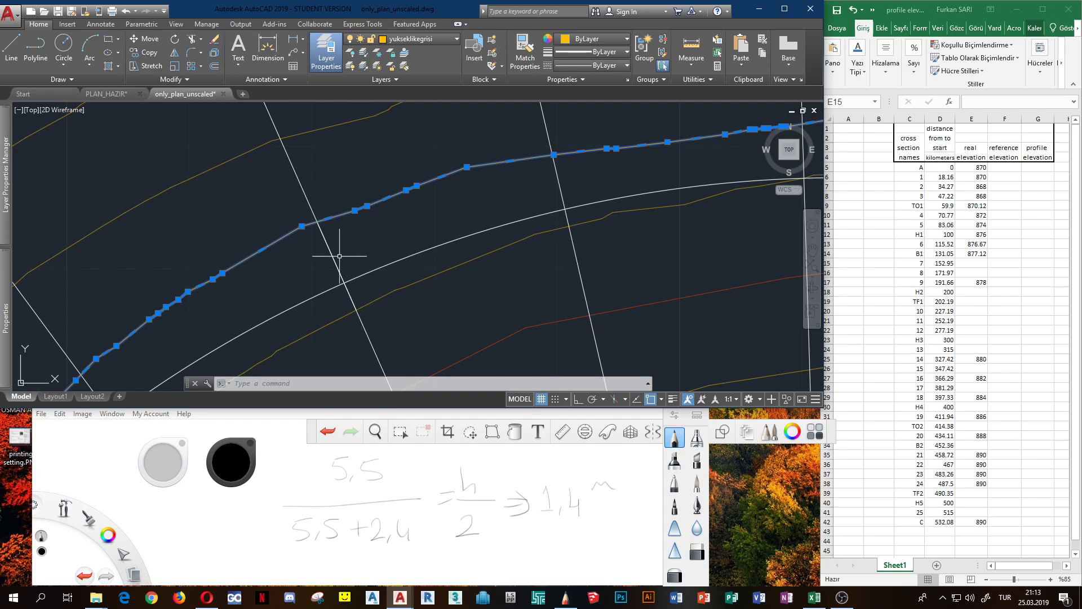
key("Escape")
middle_click_drag(348, 321, 338, 302)
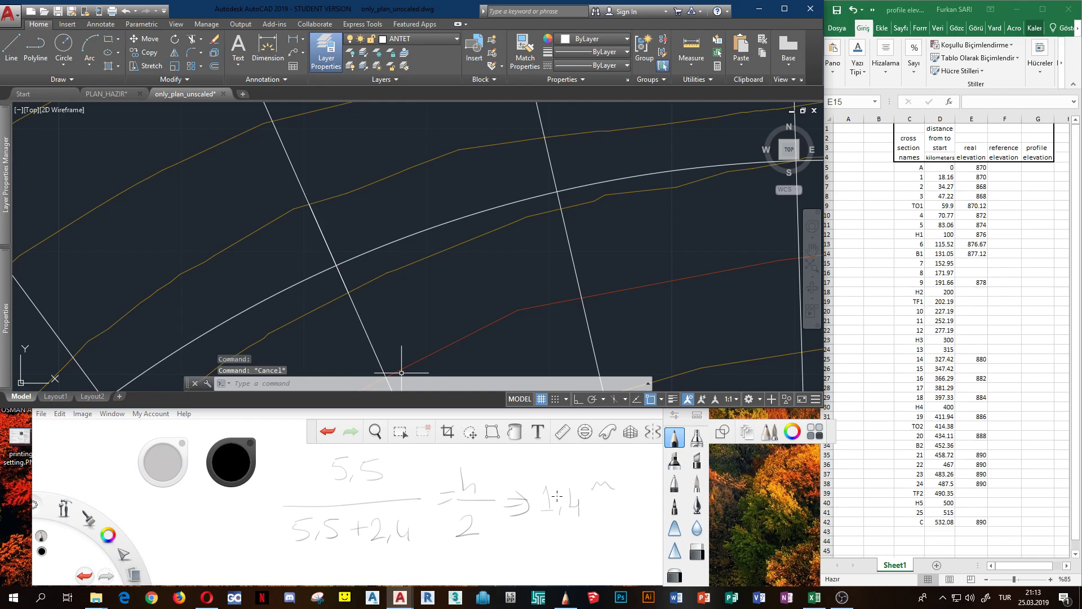
key("Escape")
key("Escape")
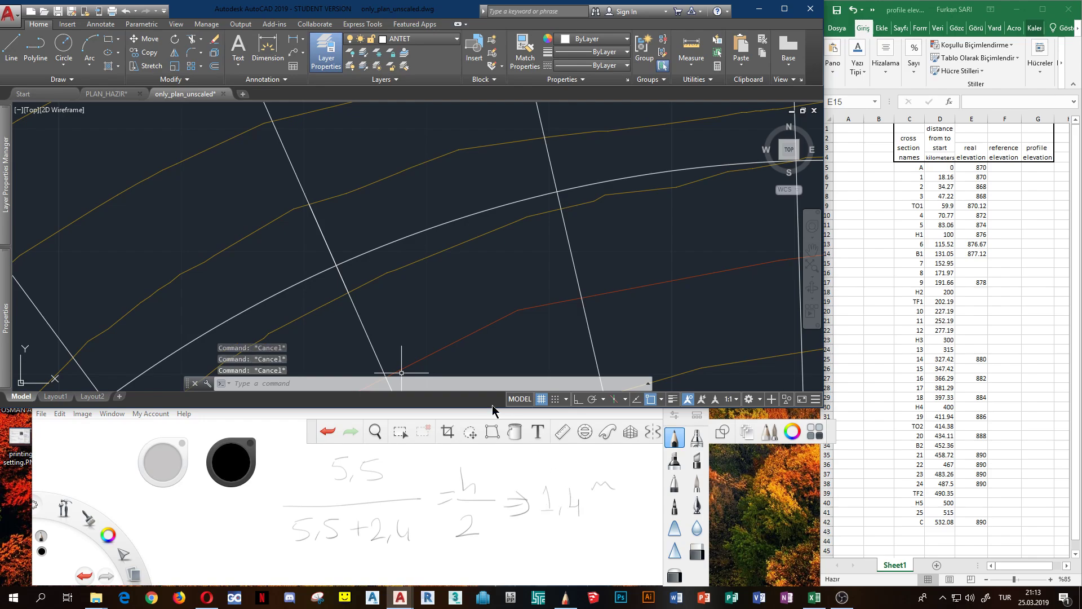
left_click(328, 197)
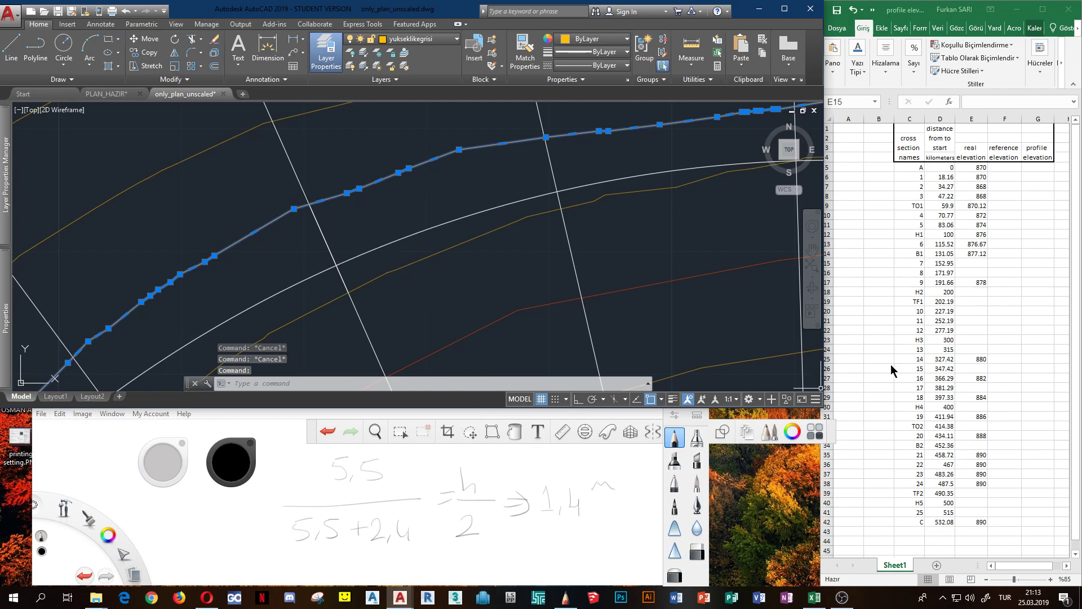
Switch to Excel and enter 877.4 as the real elevation of cross-section 7 in cell E15.
left_click(981, 263)
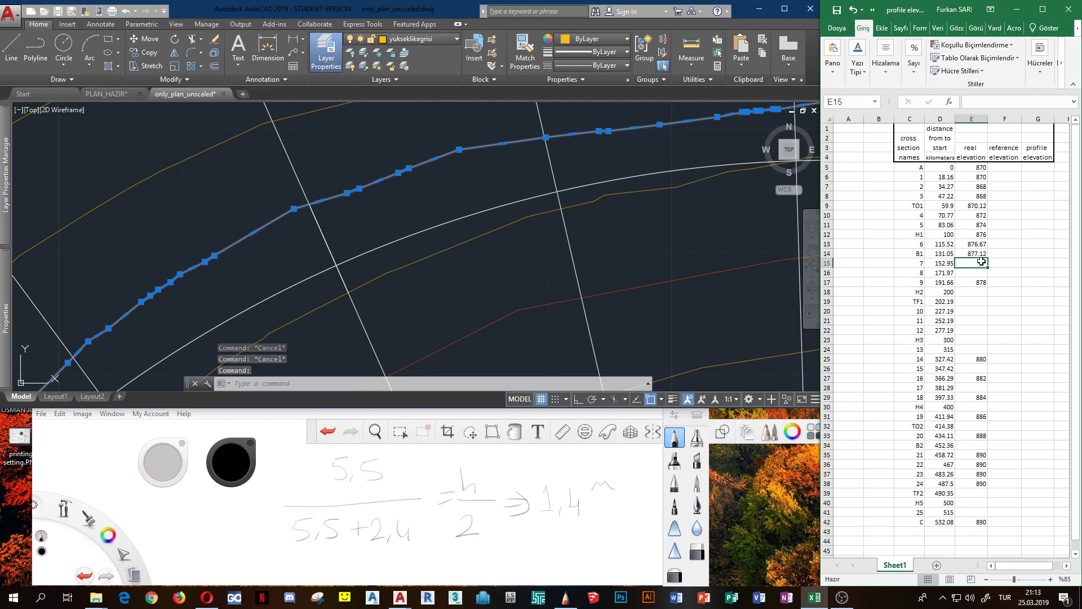
type("877")
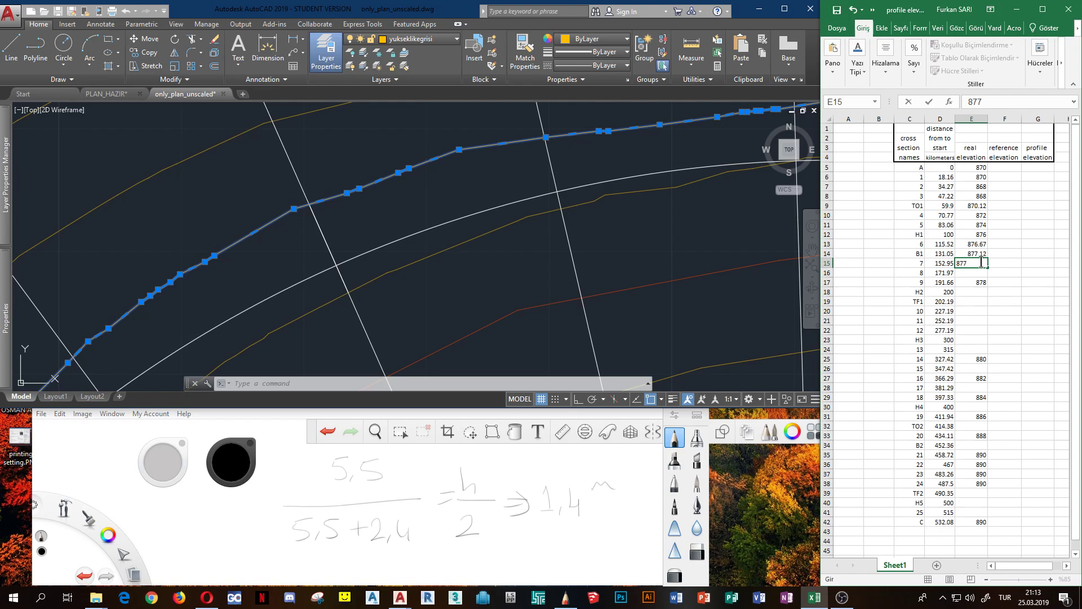
type(".4")
key("Return")
Switch to AutoCAD, deselect the contour, and delete the two measuring lines at cross-section 7.
middle_click_drag(509, 257, 496, 262)
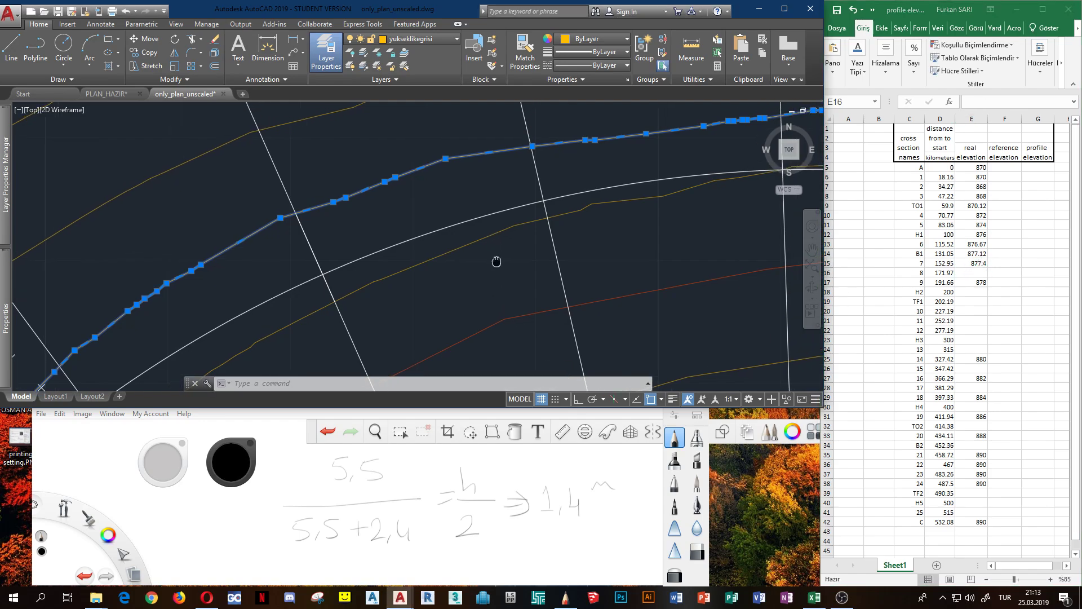
key("Escape")
left_click(317, 263)
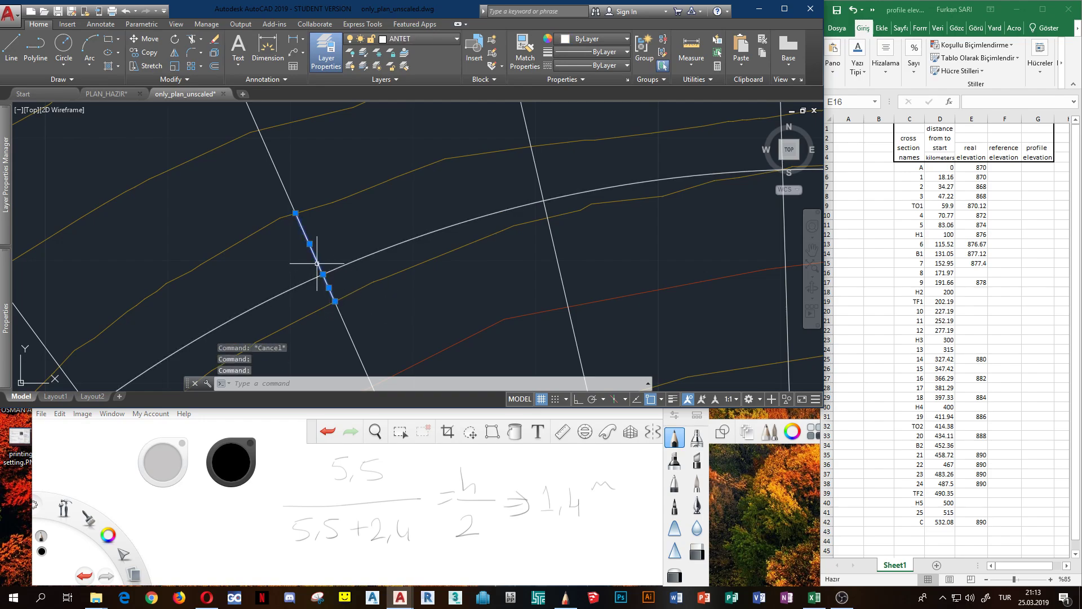
key("Delete")
Draw two lines along cross-section 8, from the outer contour to the road curve and on to the inner contour, and select both.
mouse_move(553, 216)
middle_mouse_down()
mouse_move(510, 244)
mouse_move(507, 277)
middle_mouse_up()
type("l")
key("Return")
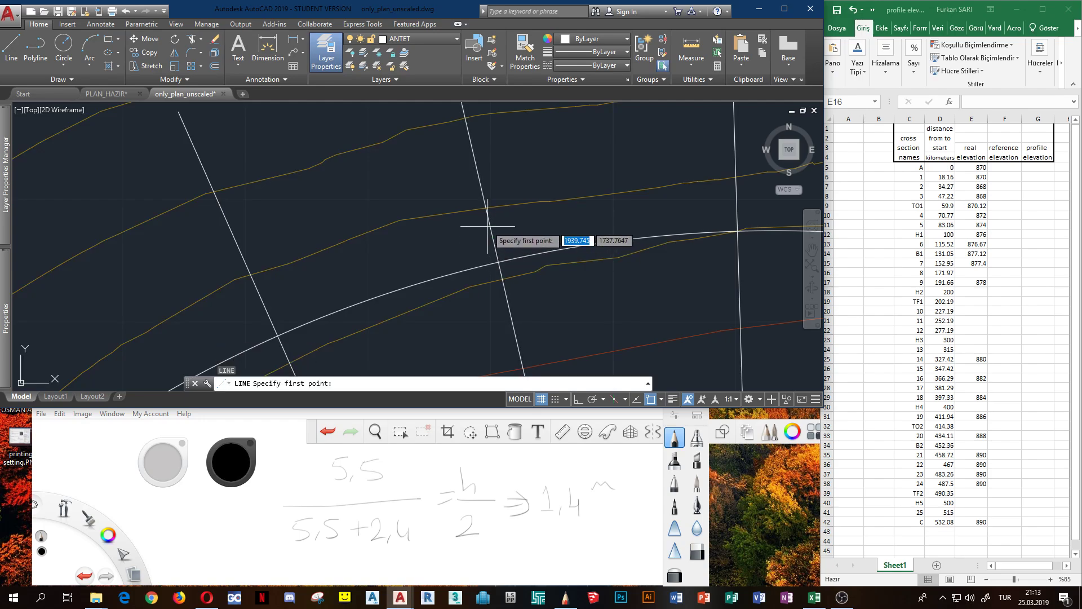
left_click(498, 262)
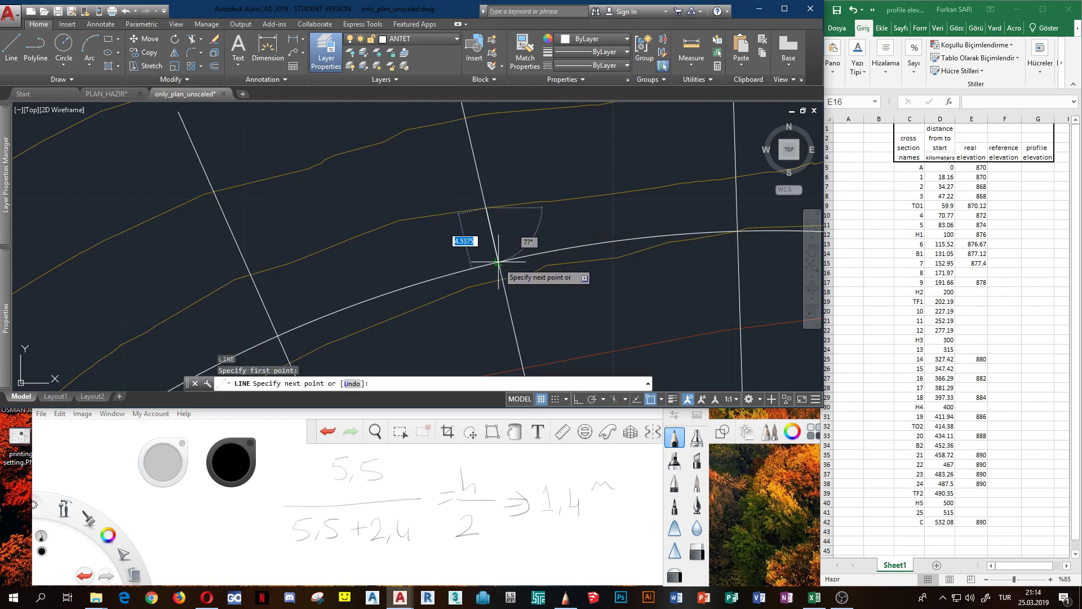
left_click(498, 262)
left_click(496, 272)
key("Escape")
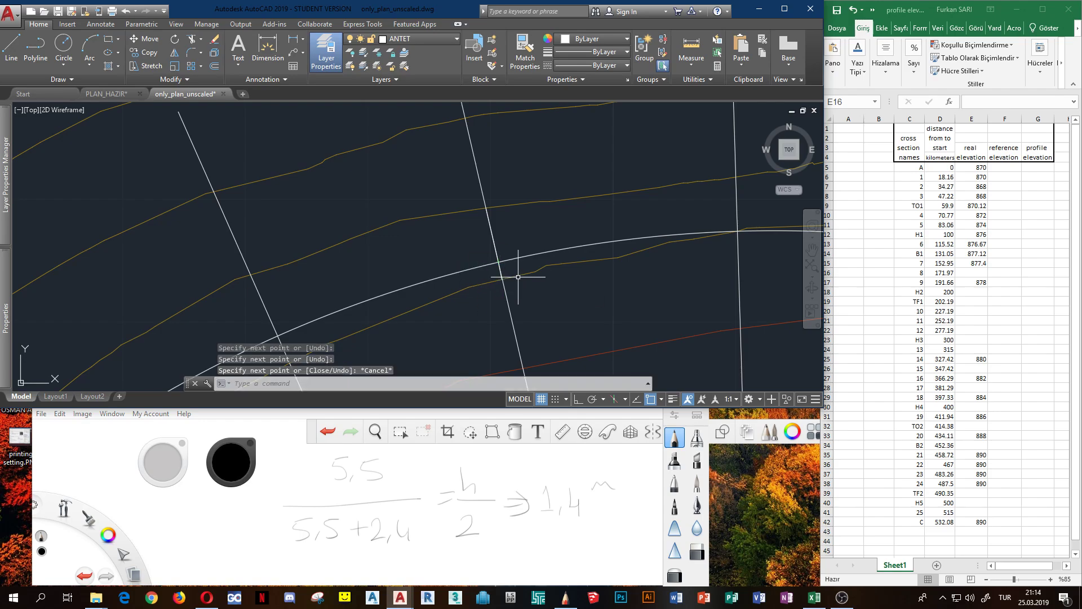
left_click(495, 248)
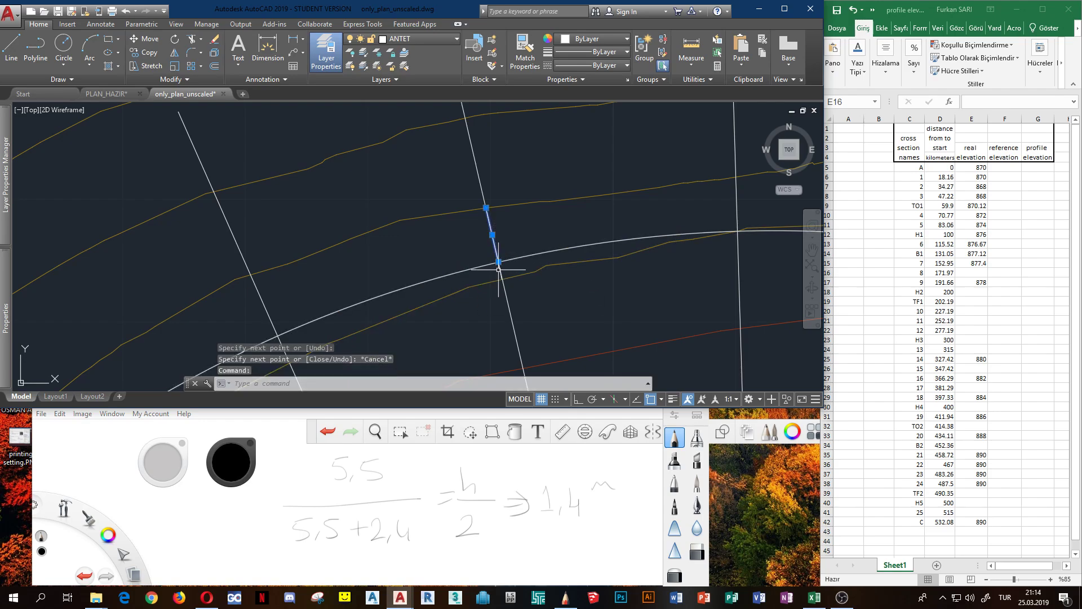
left_click(499, 262)
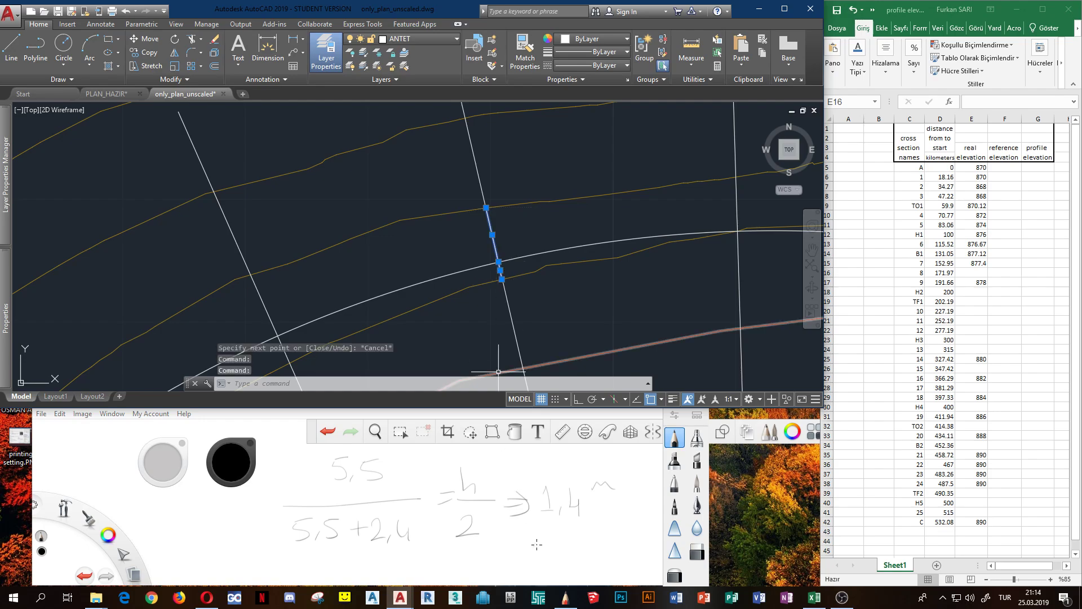
Switch to SketchBook, erase the cross-section 7 calculation from the canvas, and return to the pencil.
left_click(698, 550)
mouse_move(660, 535)
left_mouse_down()
mouse_move(503, 508)
mouse_move(596, 490)
mouse_move(348, 492)
mouse_move(347, 463)
mouse_move(294, 474)
mouse_move(334, 543)
mouse_move(395, 530)
left_mouse_up()
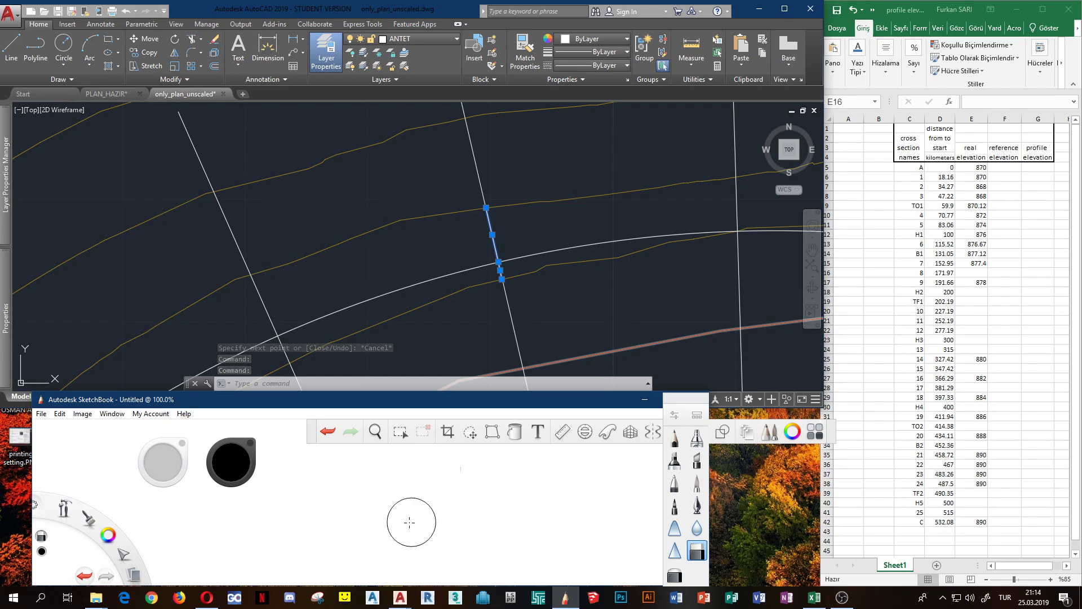
left_click(674, 437)
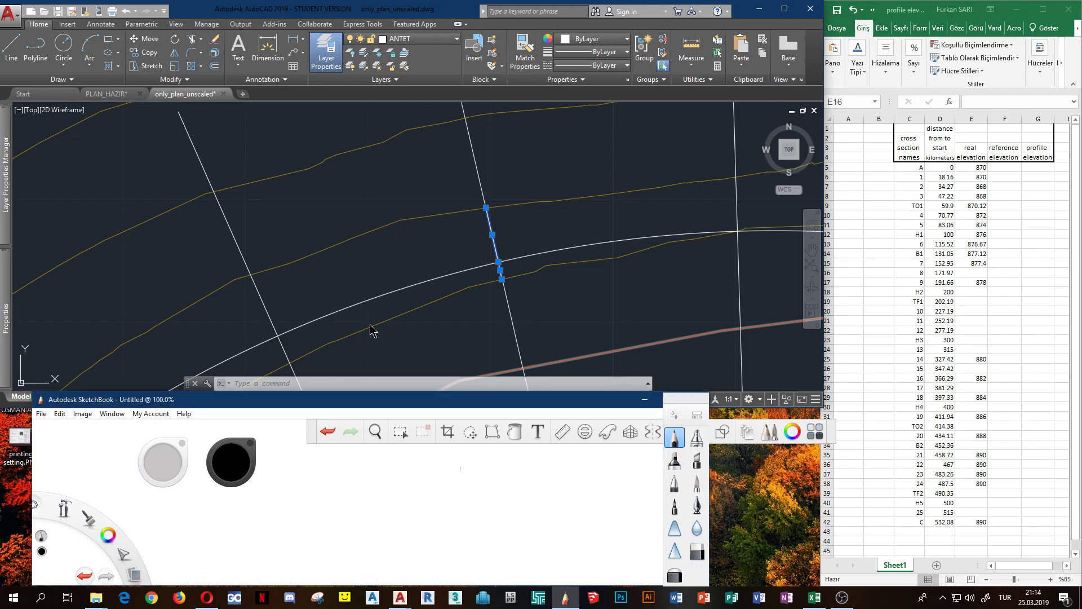
mouse_move(363, 461)
left_mouse_down()
mouse_move(353, 481)
mouse_move(365, 487)
left_mouse_up()
mouse_move(368, 477)
left_mouse_down()
mouse_move(375, 454)
mouse_move(377, 488)
mouse_move(381, 468)
left_mouse_up()
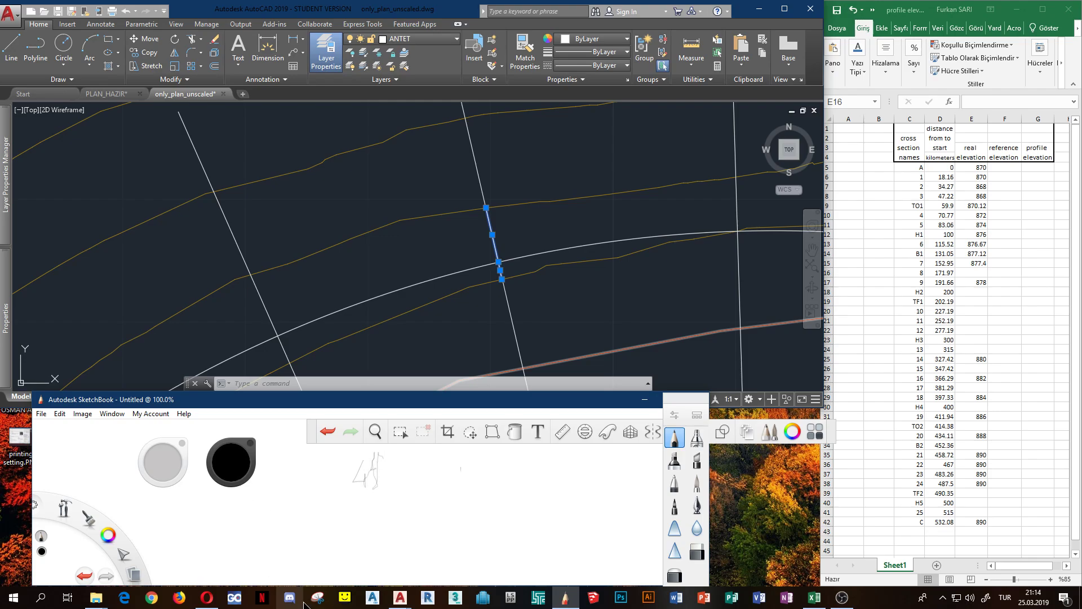
left_click(328, 431)
left_click(328, 432)
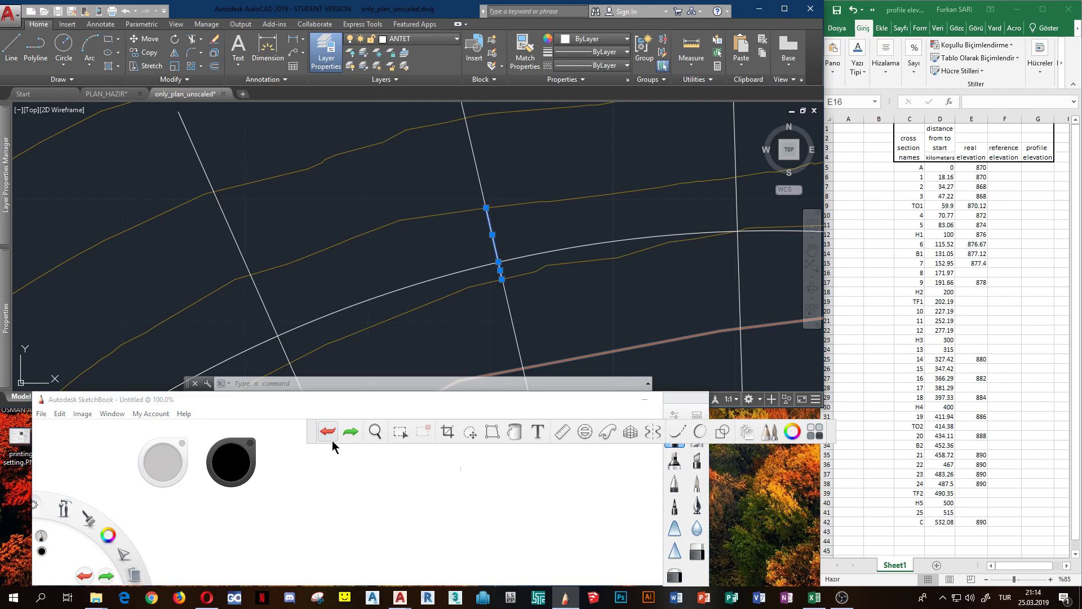
Handwrite the interpolation fraction for cross-section 8 as 4,5 over 1,4 + 4,5, followed by an equals sign.
mouse_move(370, 461)
left_mouse_down()
mouse_move(374, 483)
mouse_move(395, 490)
left_mouse_up()
left_click_drag(406, 464, 391, 466)
left_click_drag(308, 501, 480, 497)
mouse_move(330, 520)
left_mouse_down()
mouse_move(328, 541)
mouse_move(346, 546)
left_mouse_up()
mouse_move(359, 517)
left_mouse_down()
mouse_move(353, 533)
mouse_move(366, 531)
left_mouse_up()
mouse_move(360, 517)
left_mouse_down()
mouse_move(362, 543)
mouse_move(391, 528)
left_mouse_up()
mouse_move(384, 522)
left_mouse_down()
mouse_move(385, 540)
mouse_move(411, 529)
left_mouse_up()
mouse_move(407, 518)
left_mouse_down()
mouse_move(407, 538)
mouse_move(430, 535)
left_mouse_up()
left_click_drag(428, 514, 506, 500)
Complete the cross-section 8 equation with h/2, and write the underlined result 1,52 m after an arrow.
left_click_drag(525, 463, 528, 489)
mouse_move(517, 498)
left_mouse_down()
mouse_move(566, 496)
mouse_move(529, 528)
mouse_move(547, 531)
mouse_move(576, 463)
left_mouse_up()
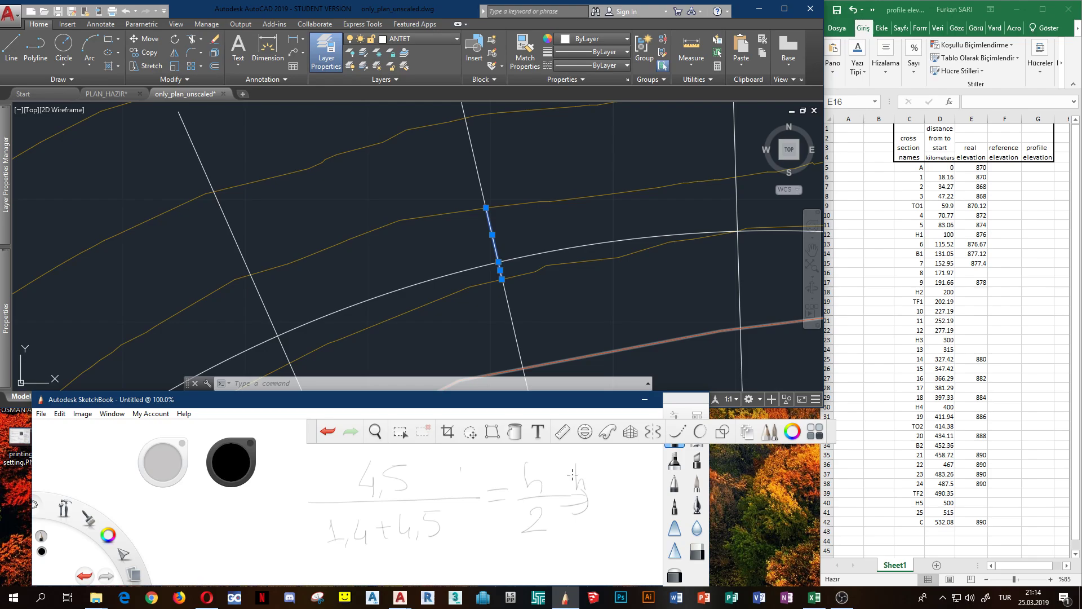
left_click(498, 262)
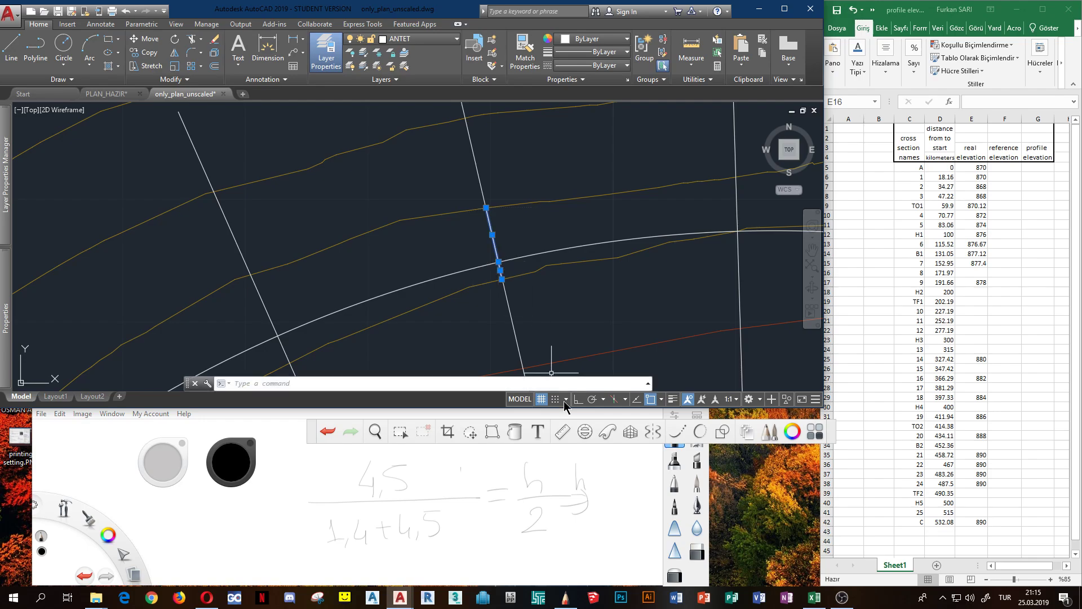
mouse_move(599, 493)
left_mouse_down()
mouse_move(593, 512)
mouse_move(605, 518)
mouse_move(643, 513)
mouse_move(655, 496)
left_mouse_up()
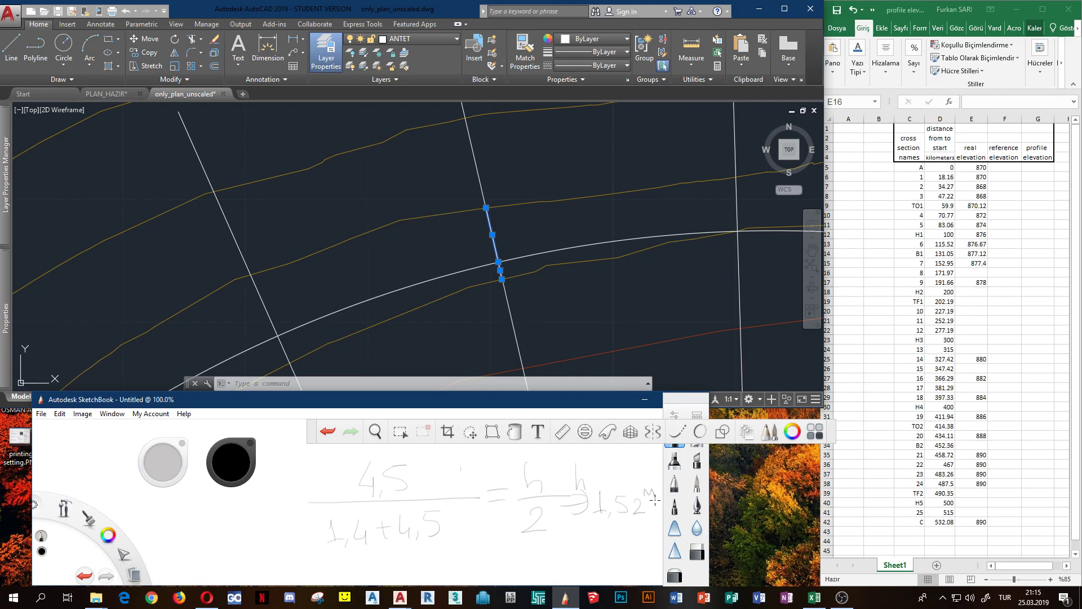
mouse_move(583, 530)
left_mouse_down()
mouse_move(642, 522)
mouse_move(624, 537)
left_mouse_up()
Switch to Excel and enter 877.52 as the real elevation of cross-section 8 in cell E16.
left_click(974, 273)
type("8")
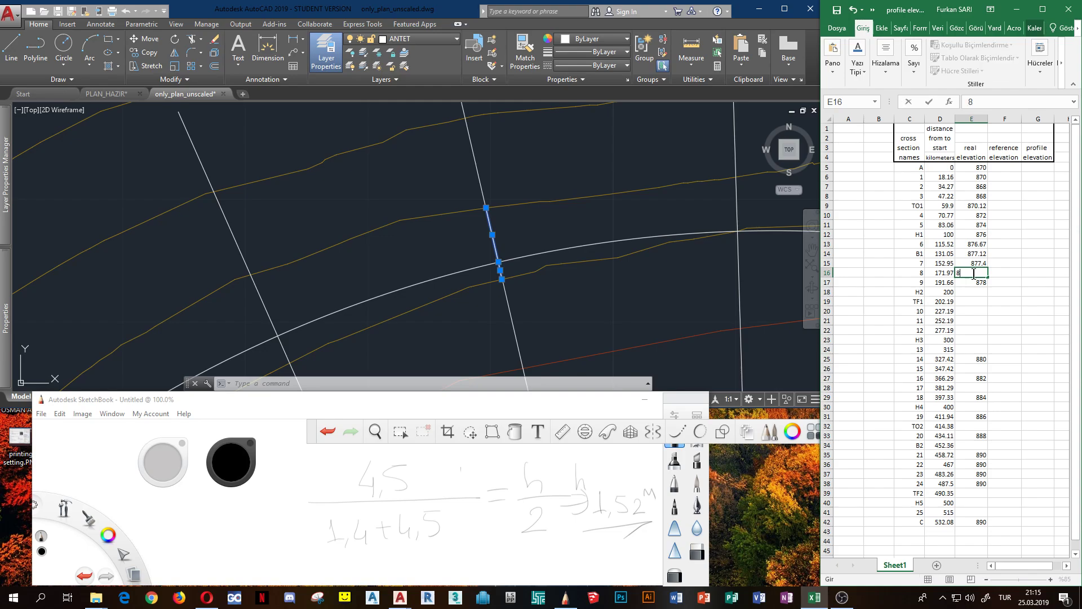
type("77.52")
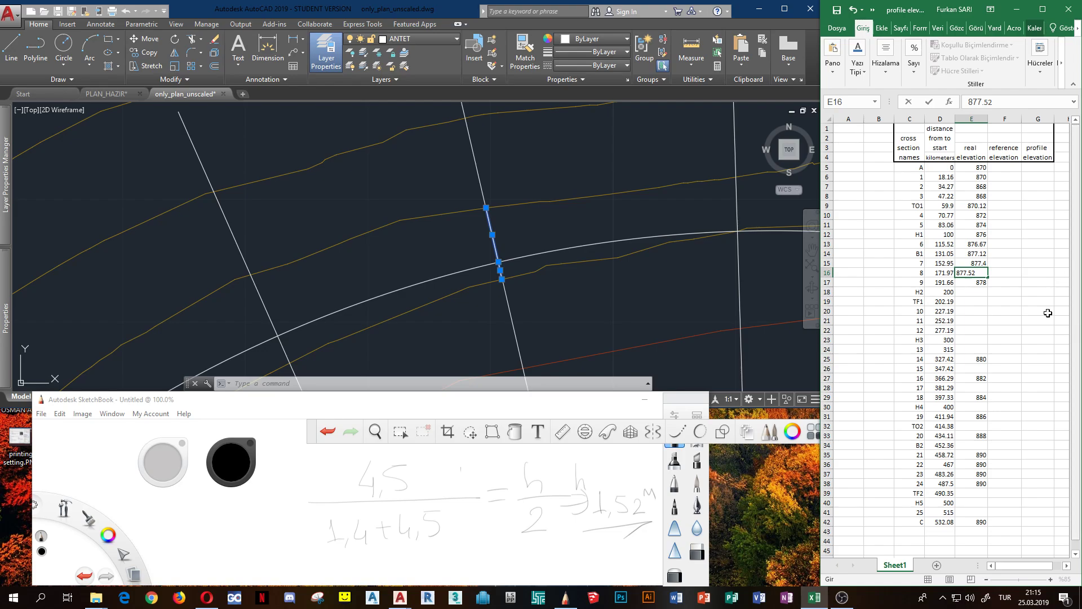
left_click(975, 296)
Switch to AutoCAD and delete the two measuring lines at cross-section 8.
left_click(551, 285)
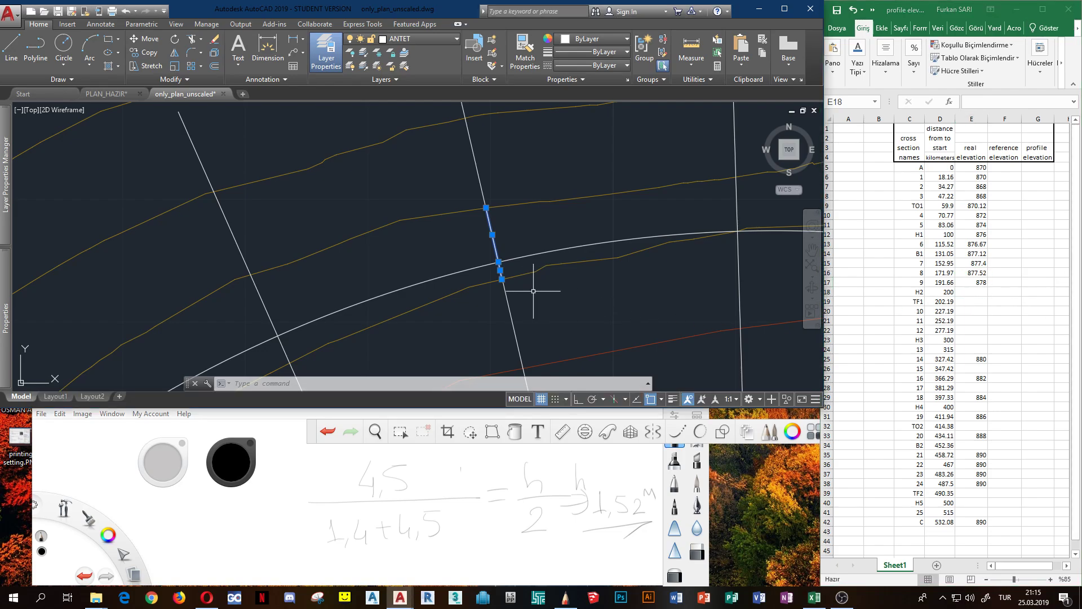
key("Escape")
key("Escape")
scroll(533, 294, "down", 3)
scroll(555, 248, "up", 4)
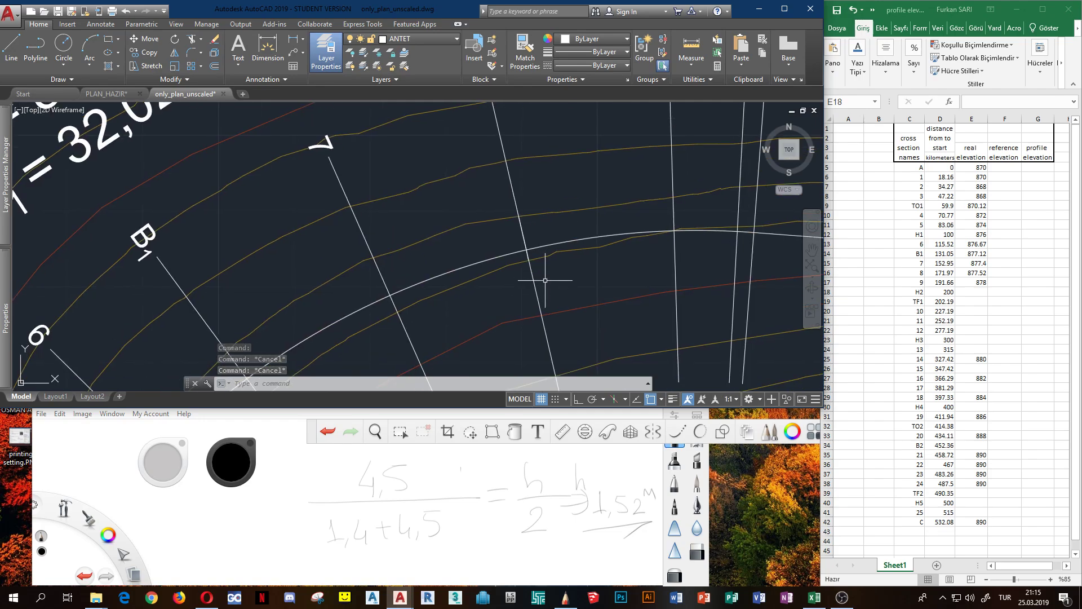
scroll(527, 248, "up", 4)
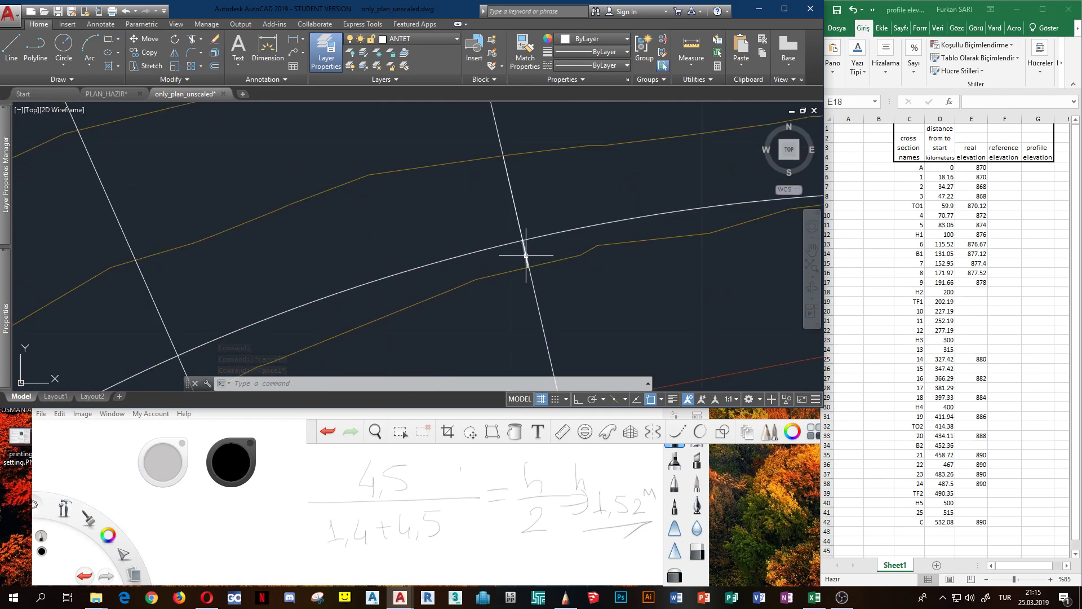
left_click(526, 252)
left_click(519, 222)
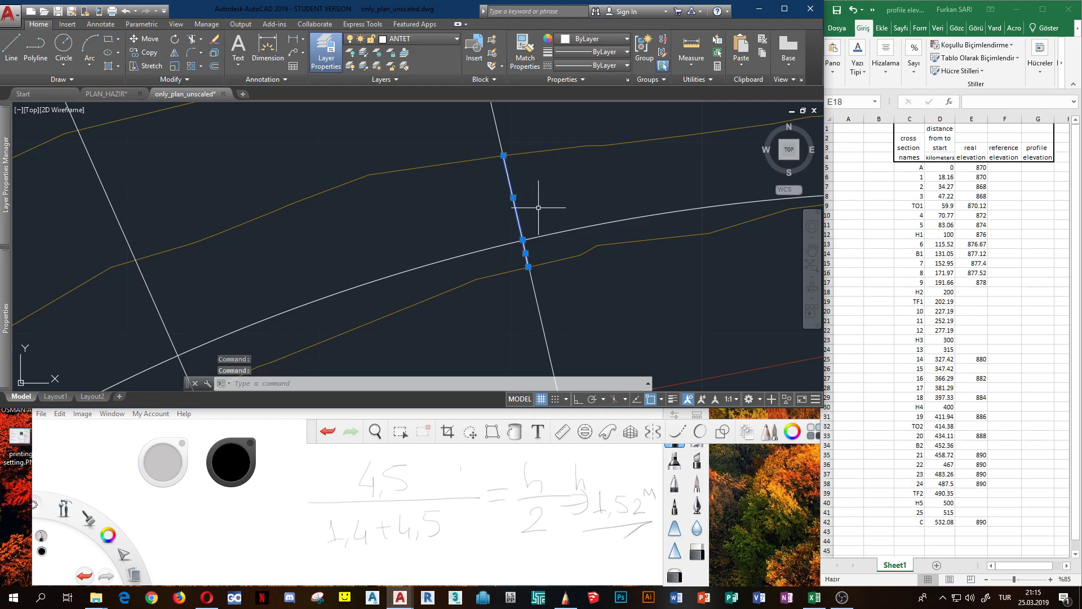
key("Delete")
Delete the leftover measuring lines where cross-section 6 crosses the road curve.
scroll(527, 220, "down", 5)
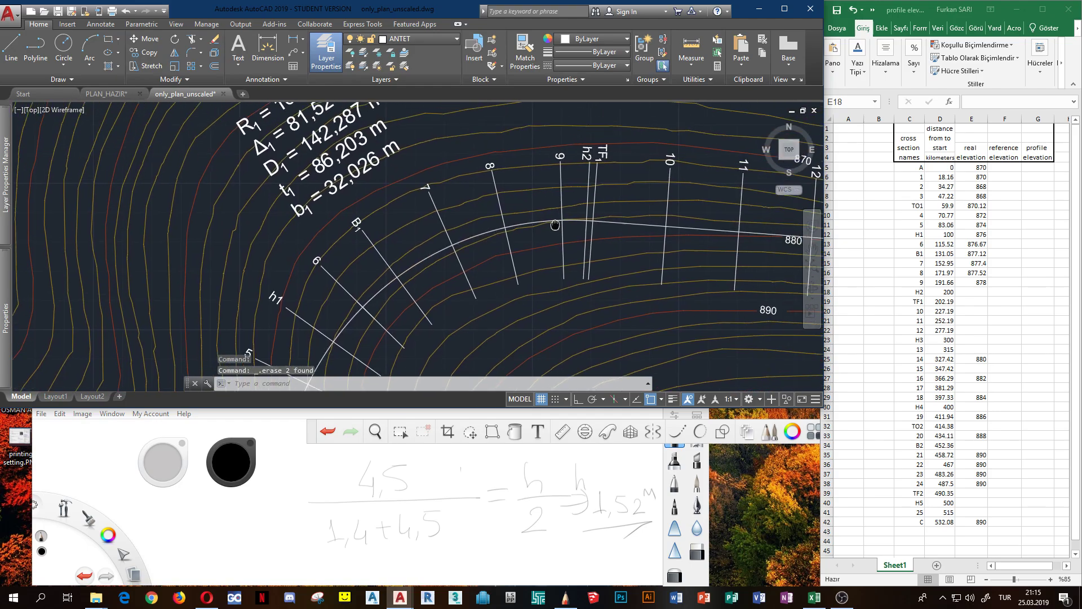
scroll(461, 247, "up", 4)
scroll(502, 188, "down", 5)
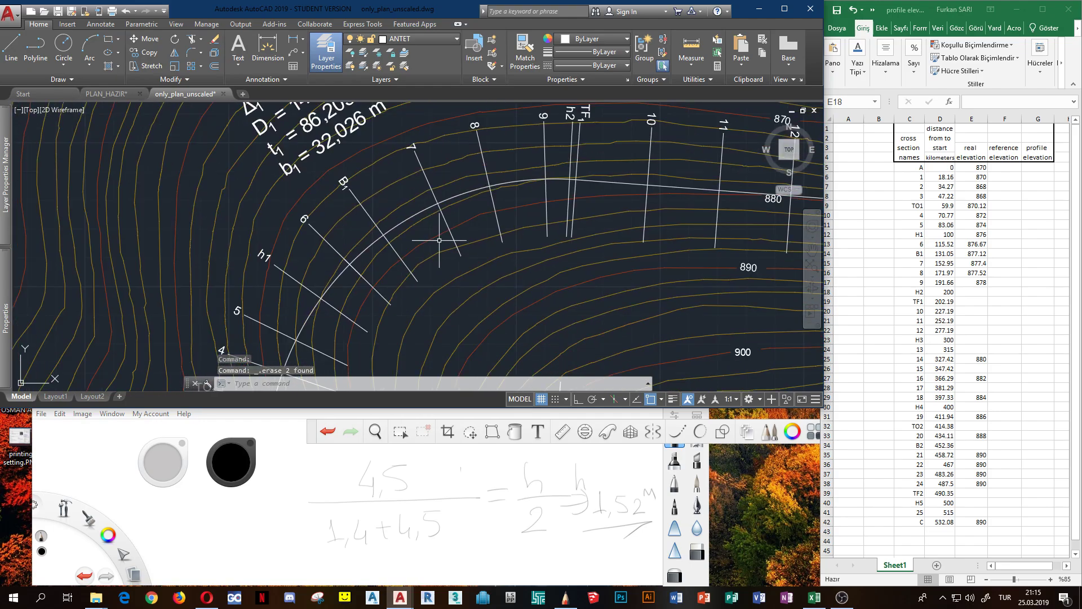
scroll(378, 249, "up", 4)
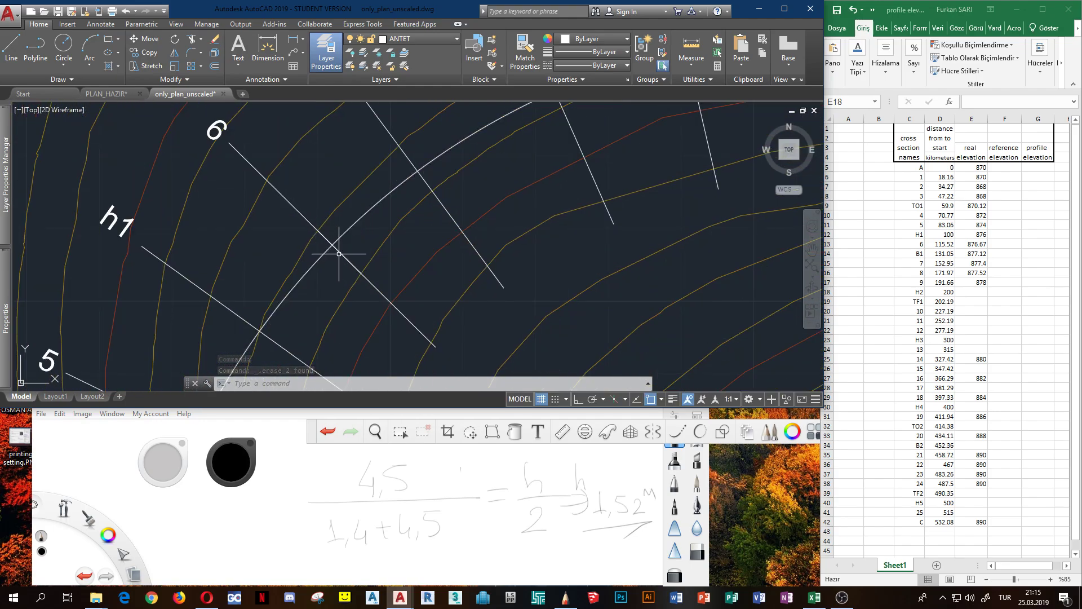
left_click(333, 246)
key("Delete")
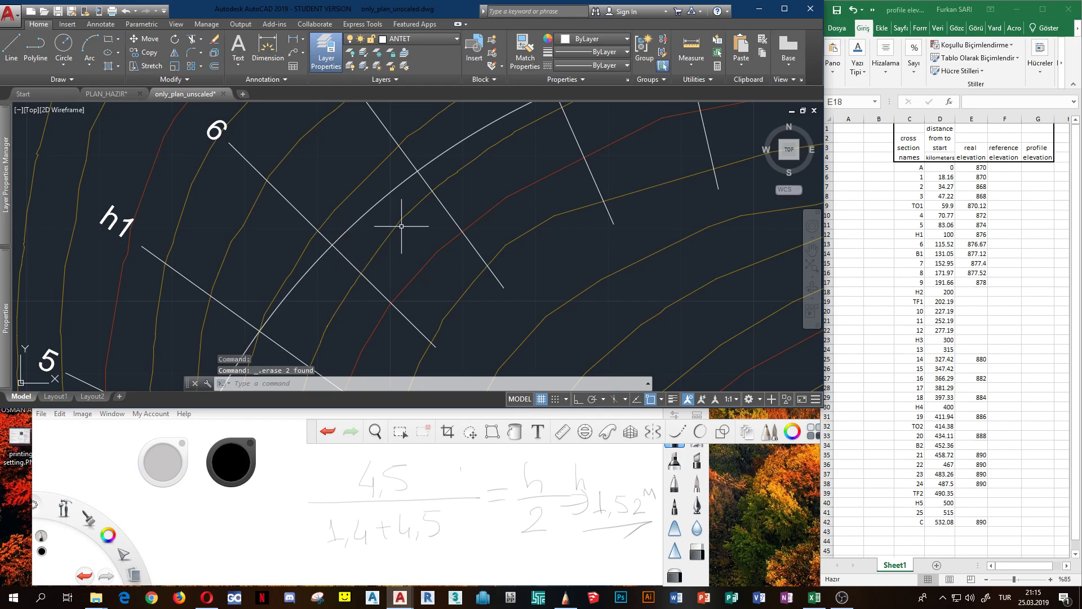
scroll(400, 239, "down", 2)
scroll(494, 205, "up", 2)
middle_click_drag(495, 205, 490, 278)
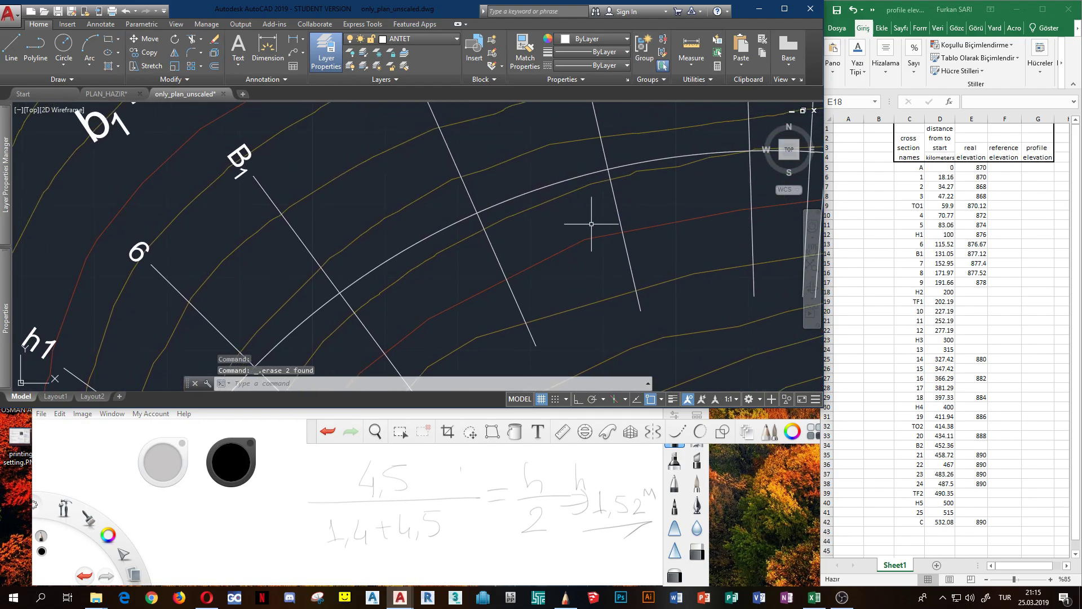
middle_click_drag(586, 222, 548, 240)
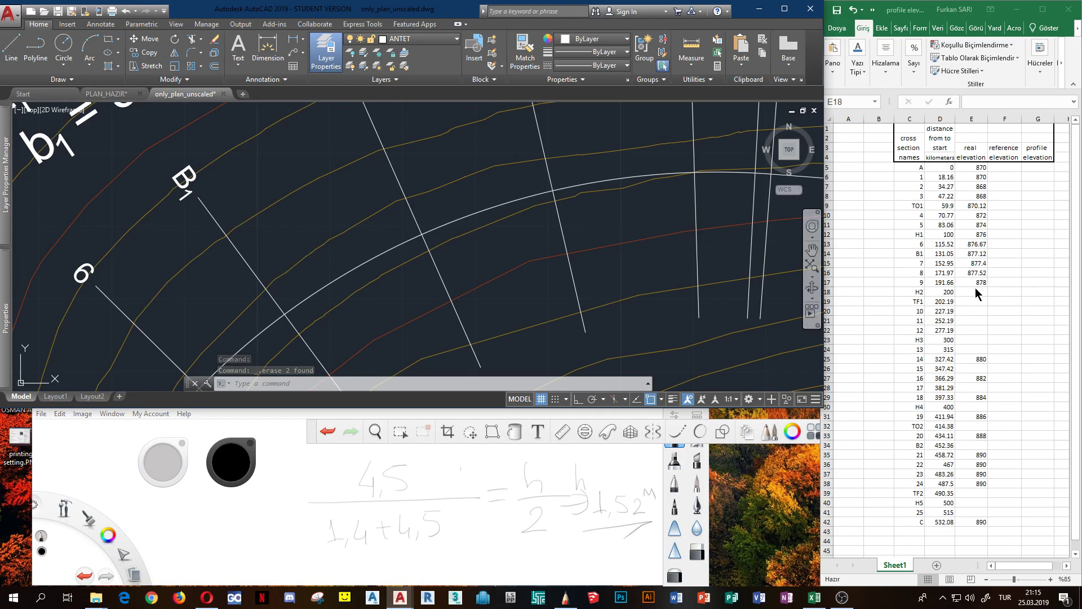